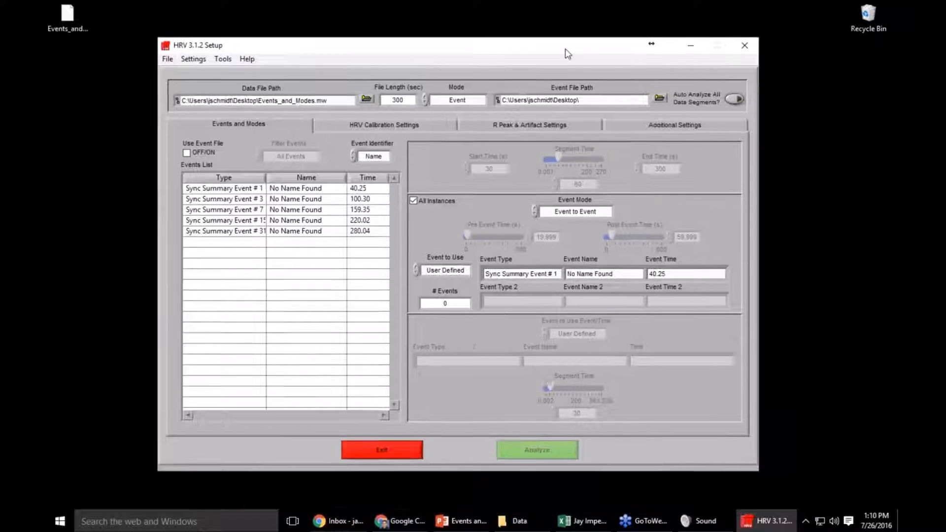
Step: Map the file's channels: Z0 as Zo, dZ/dt as dZ/dt, and Sync Summary as Event, and accept the mapping
{"action": "left_click", "coordinate": [168, 59]}
{"action": "left_click", "coordinate": [170, 71]}
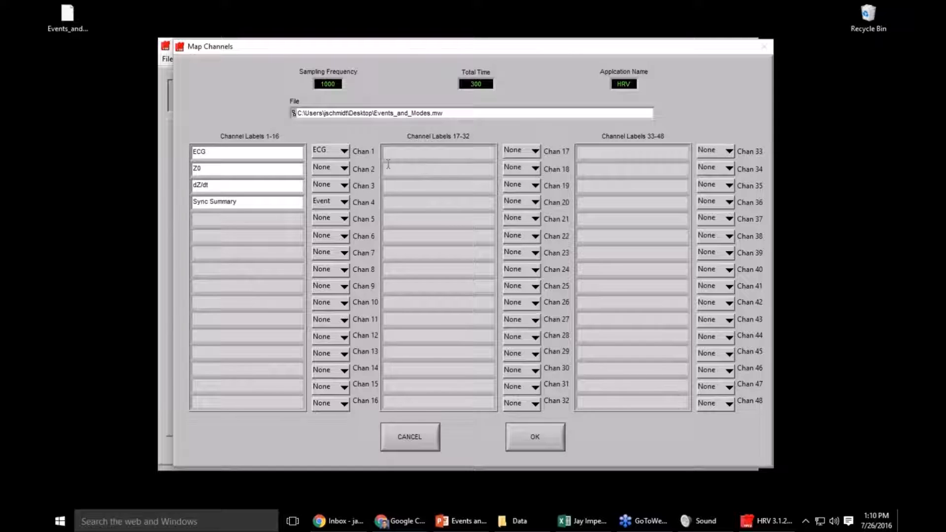
{"action": "left_click", "coordinate": [333, 167]}
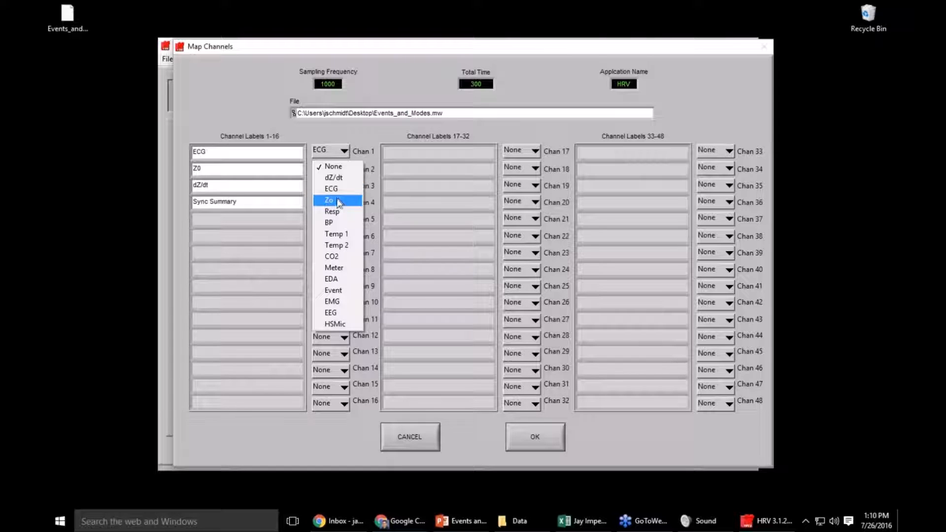
{"action": "left_click", "coordinate": [335, 202]}
{"action": "left_click", "coordinate": [333, 189]}
{"action": "left_click", "coordinate": [333, 195]}
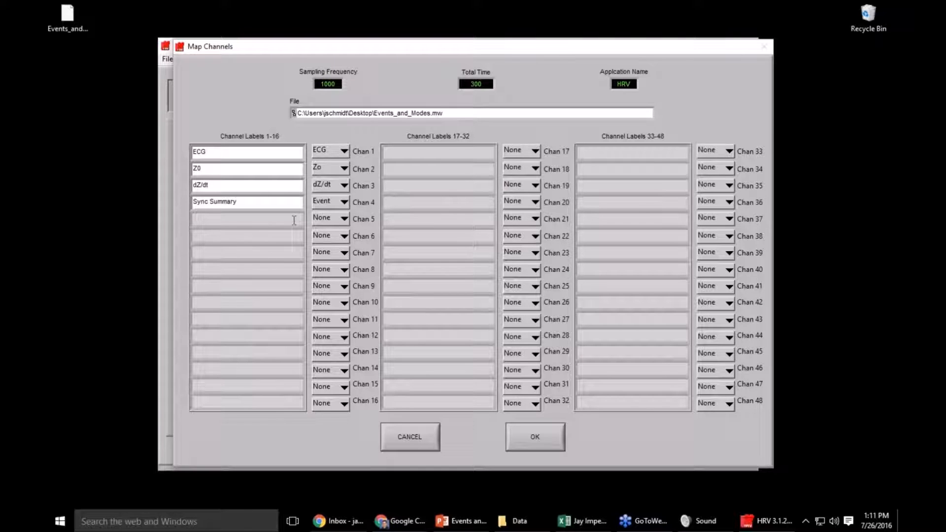
{"action": "left_click", "coordinate": [335, 201]}
{"action": "left_click", "coordinate": [339, 198]}
{"action": "left_click", "coordinate": [527, 442]}
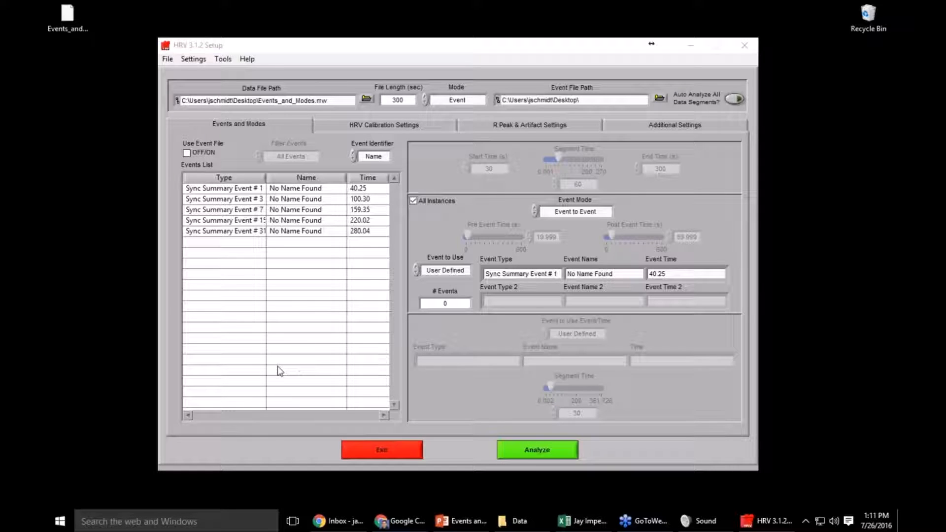
Step: Select the sync summary event at 280.04 s in the events list and set the event mode to Pre + Post
{"action": "left_click", "coordinate": [247, 187]}
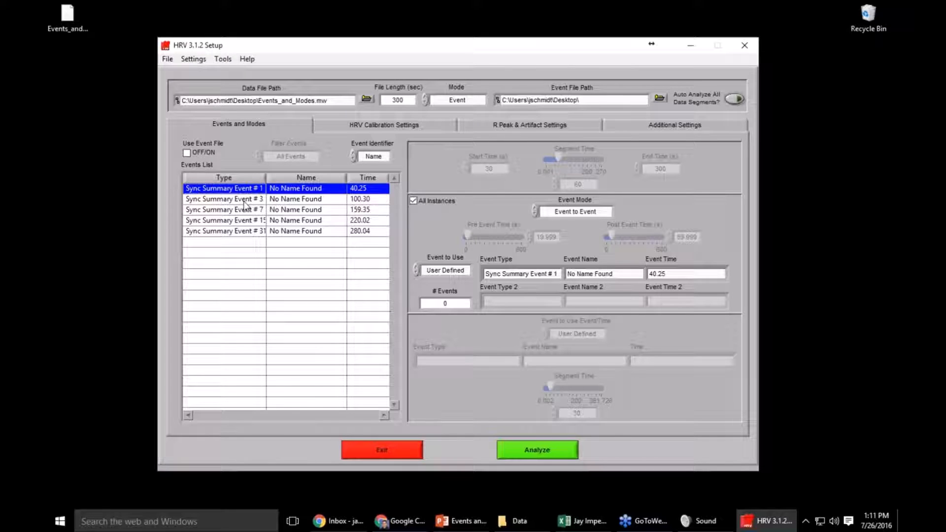
{"action": "left_click", "coordinate": [244, 209]}
{"action": "left_click", "coordinate": [231, 231]}
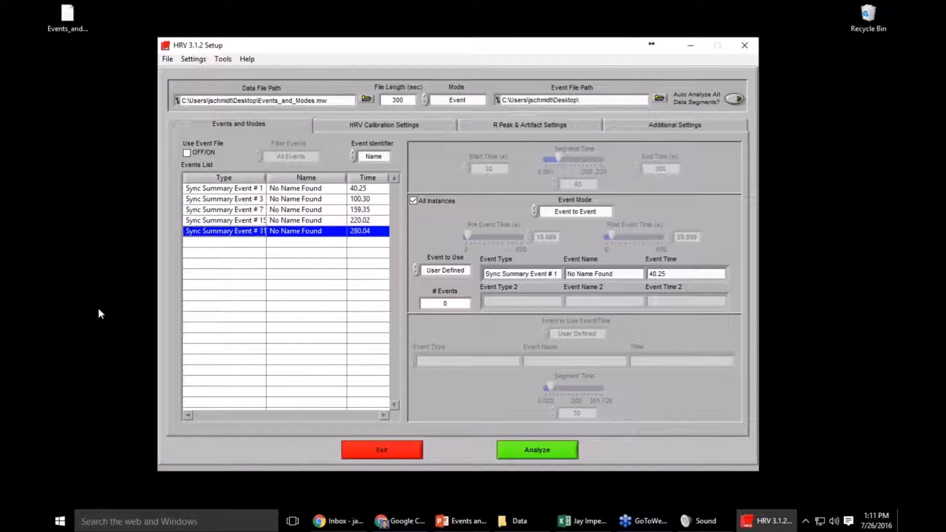
{"action": "key", "text": "alt+Tab"}
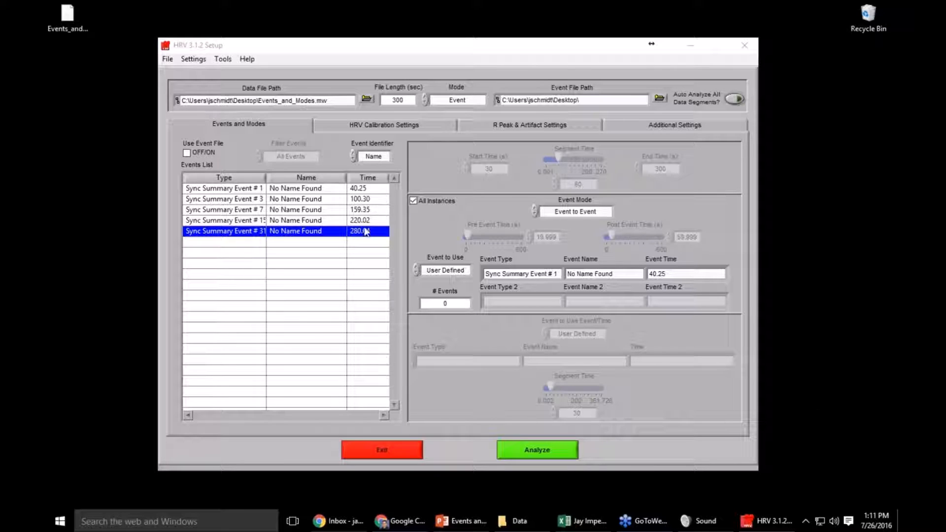
{"action": "left_click", "coordinate": [572, 212]}
{"action": "left_click", "coordinate": [566, 186]}
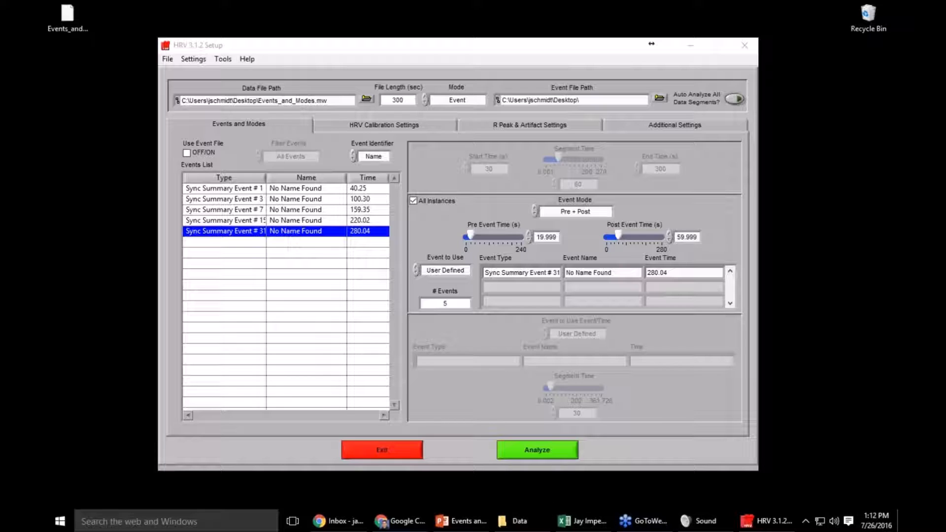
Step: Analyze the data with the ECG as not inverted, examine the event line in the first segment, and close the analysis
{"action": "left_click", "coordinate": [528, 452]}
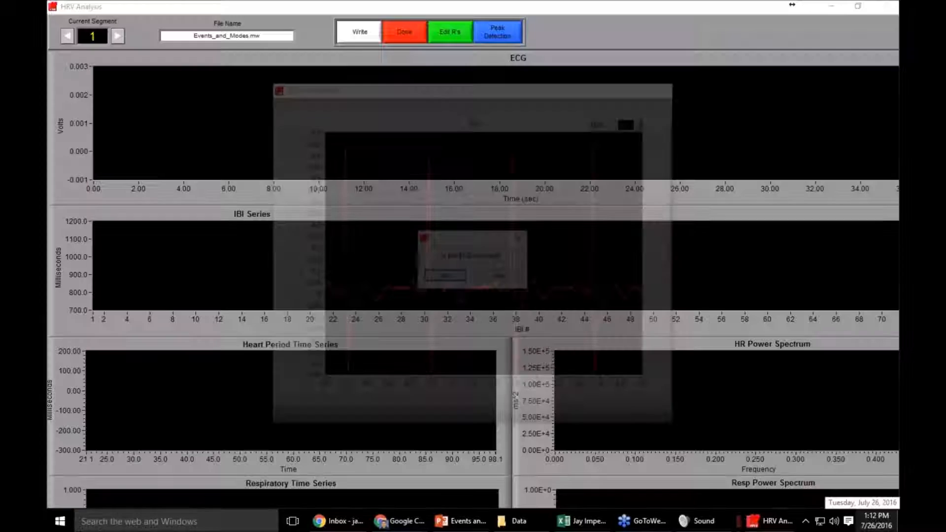
{"action": "left_click", "coordinate": [445, 274]}
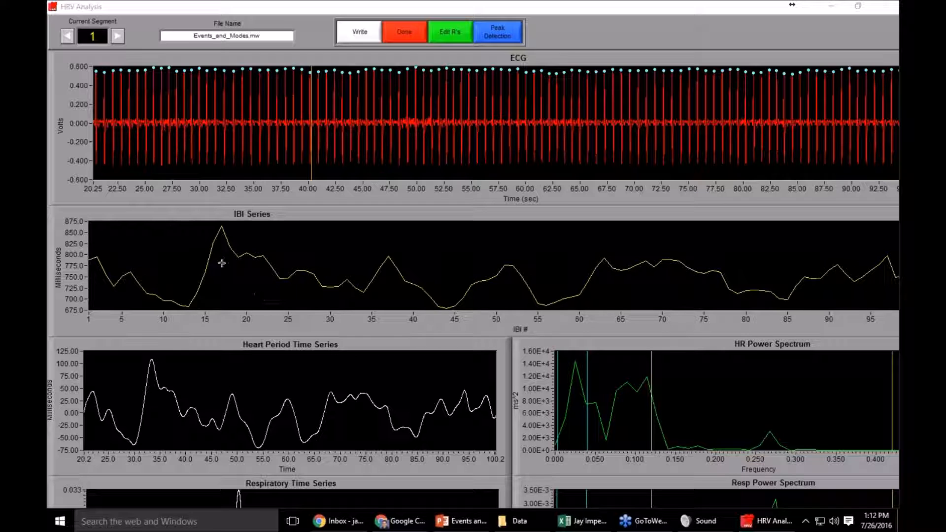
{"action": "mouse_move", "coordinate": [312, 114]}
{"action": "left_click", "coordinate": [405, 33]}
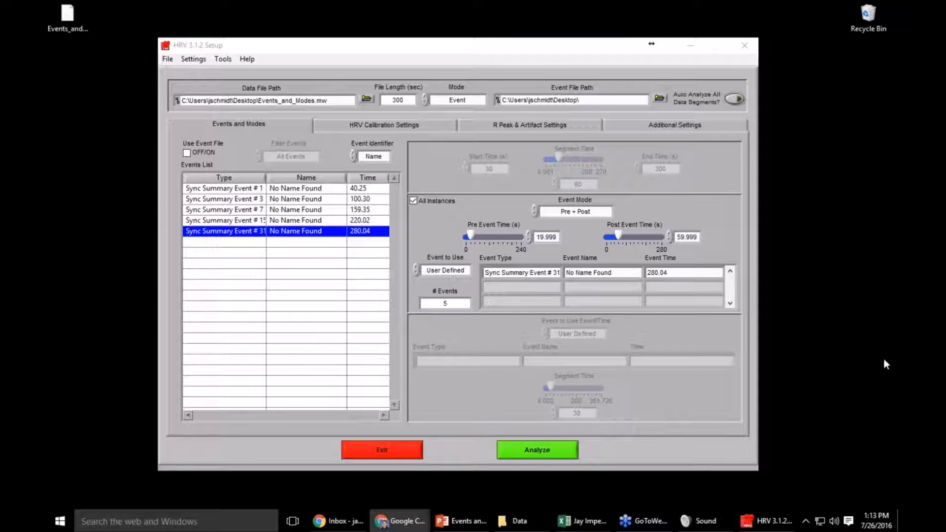
Step: Switch to BioLab 3.1.2 and discard the changes to the synchronous summary events list
{"action": "left_click", "coordinate": [690, 49]}
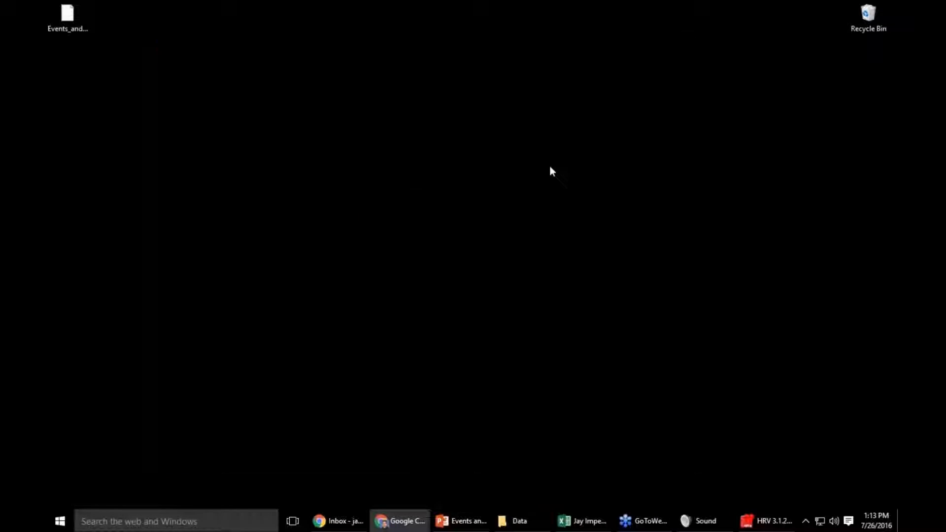
{"action": "key", "text": "super"}
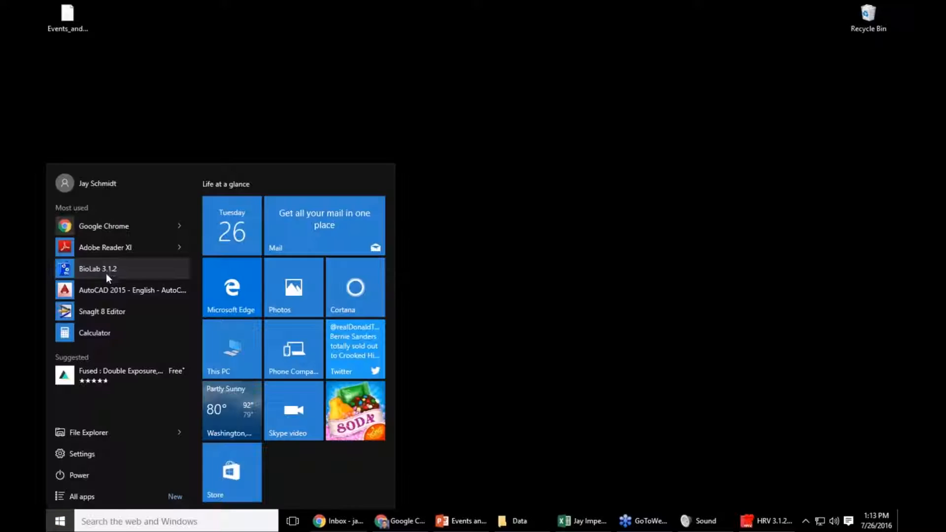
{"action": "left_click", "coordinate": [105, 273]}
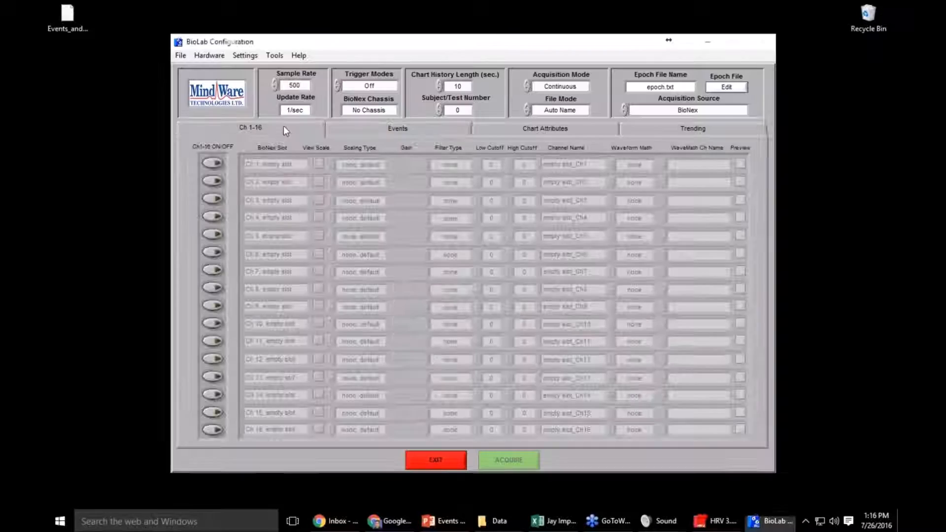
{"action": "left_click", "coordinate": [283, 125]}
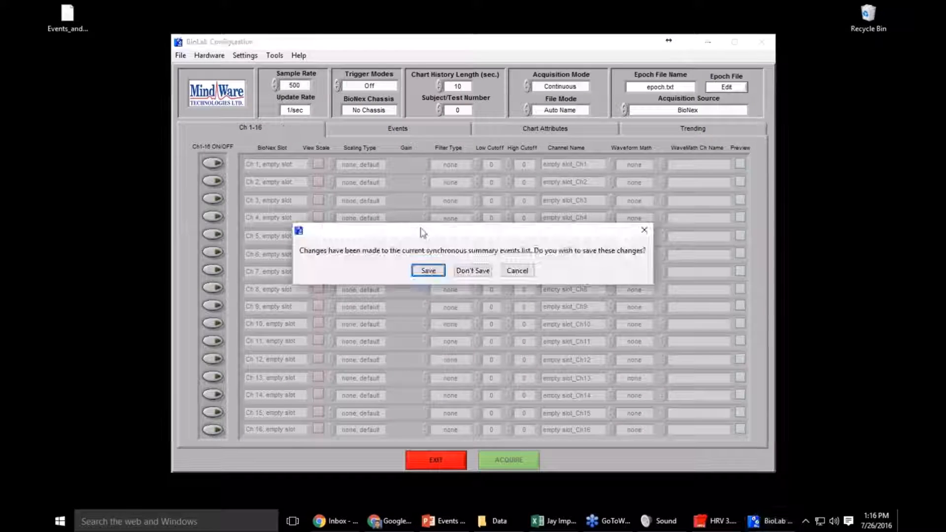
{"action": "left_click", "coordinate": [488, 274]}
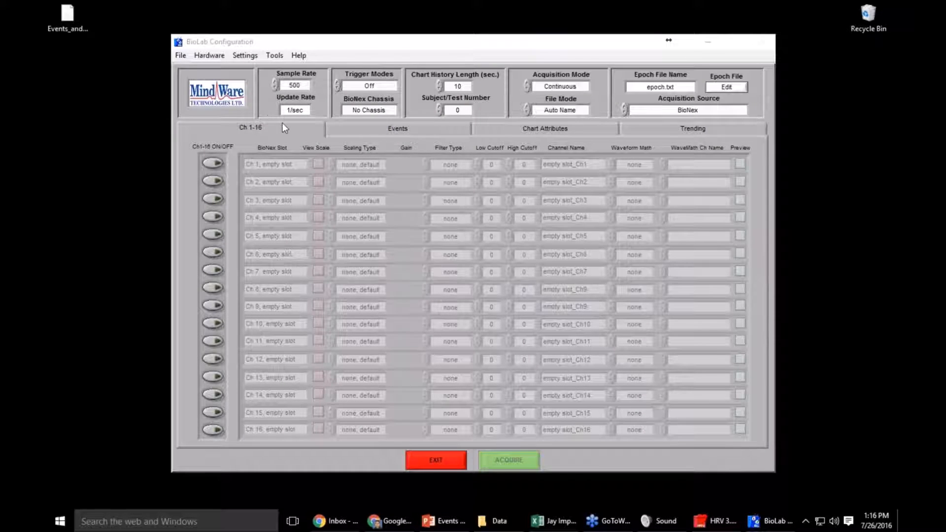
Step: Open the synchronous event settings and use Summary as the event mode
{"action": "left_click", "coordinate": [399, 131]}
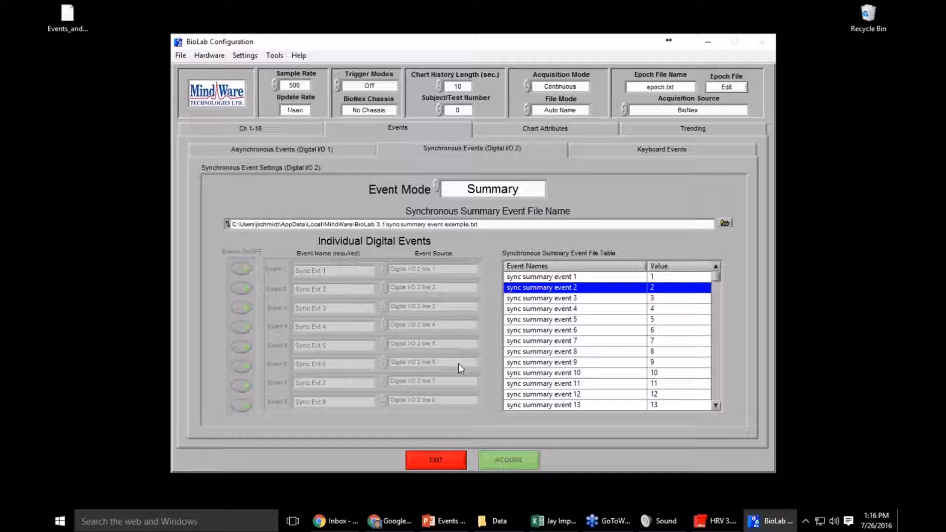
{"action": "left_click", "coordinate": [490, 187]}
{"action": "left_click", "coordinate": [490, 181]}
{"action": "left_click", "coordinate": [491, 189]}
{"action": "left_click", "coordinate": [487, 185]}
Step: Rename the summary event with value 1 as "baseline"
{"action": "left_click", "coordinate": [601, 279]}
{"action": "right_click", "coordinate": [601, 279]}
{"action": "left_click", "coordinate": [614, 283]}
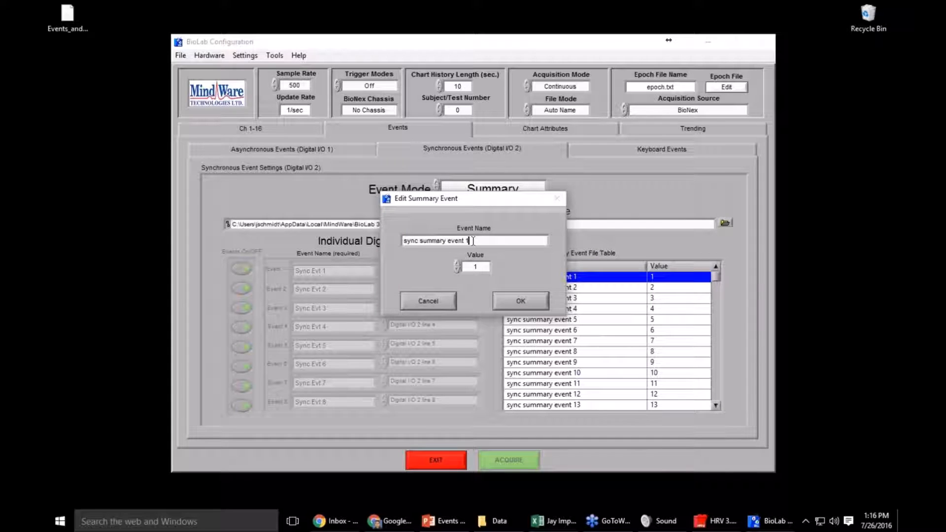
{"action": "left_click_drag", "start_coordinate": [473, 241], "coordinate": [391, 241]}
{"action": "type", "text": "baseline"}
{"action": "left_click", "coordinate": [522, 300]}
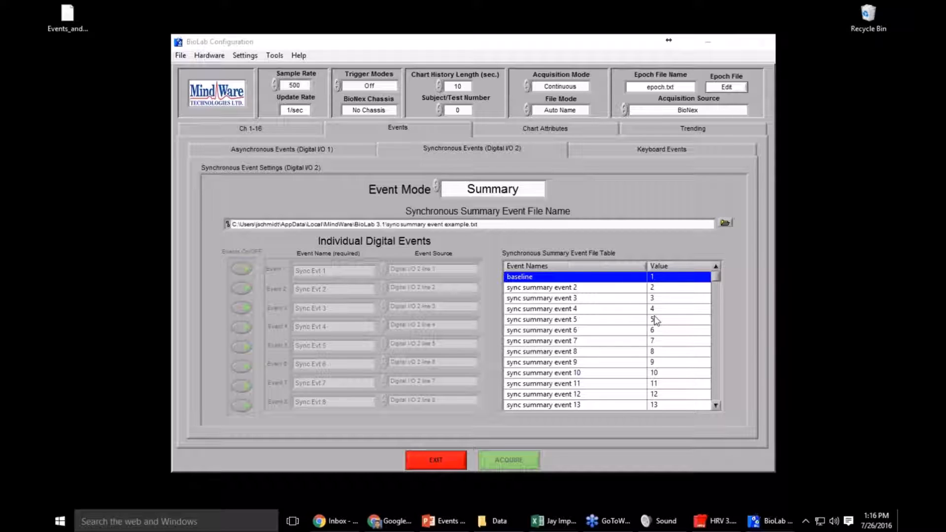
Step: Rename the summary event with value 2 as "baseline end"
{"action": "right_click", "coordinate": [573, 287]}
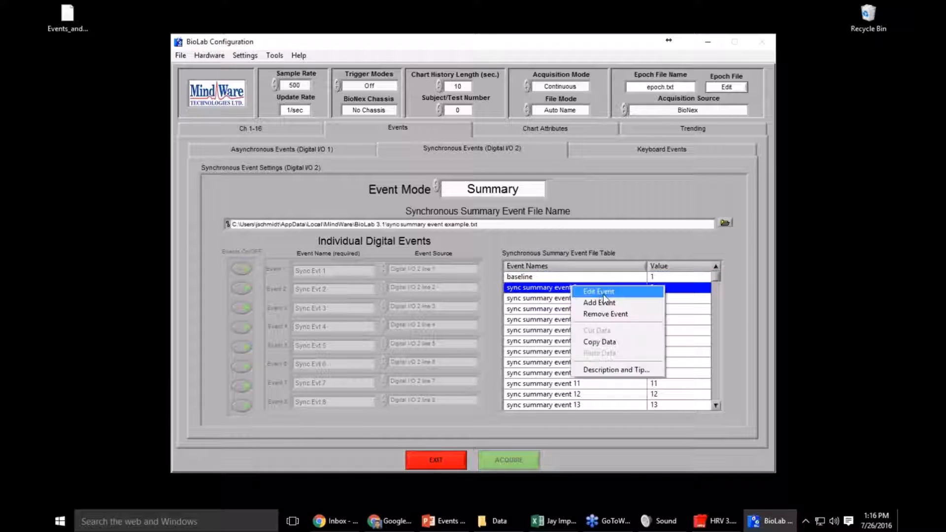
{"action": "left_click", "coordinate": [606, 294]}
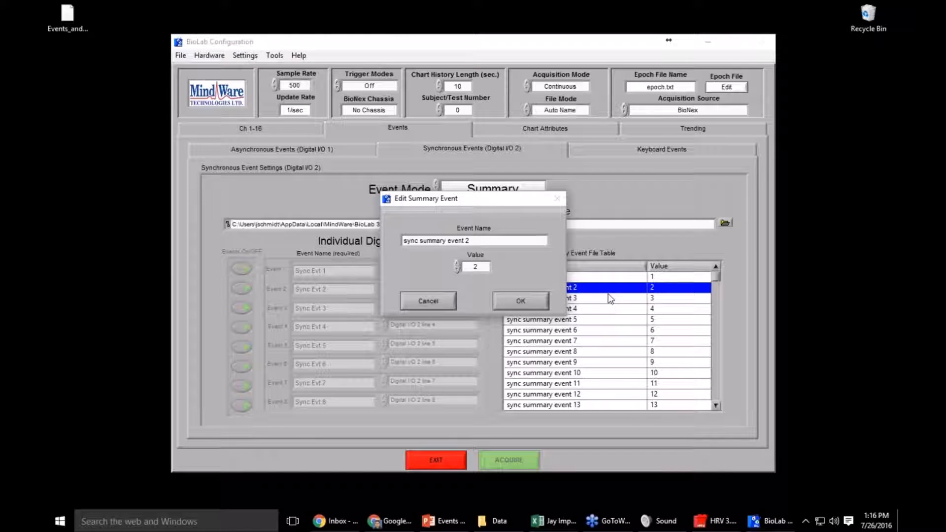
{"action": "left_click_drag", "start_coordinate": [490, 242], "coordinate": [420, 242]}
{"action": "left_click_drag", "start_coordinate": [484, 236], "coordinate": [401, 240]}
{"action": "type", "text": "baseline end"}
{"action": "left_click", "coordinate": [548, 307]}
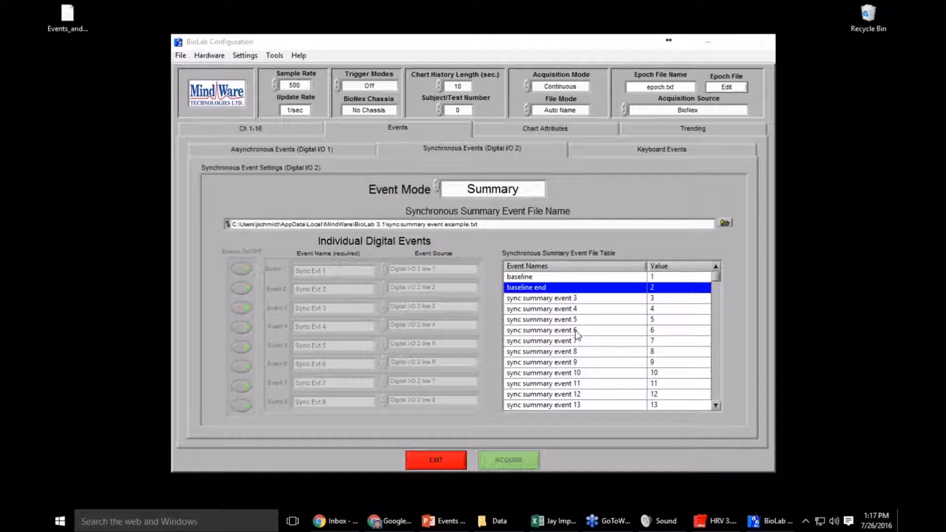
Step: Add "start" to the name of the baseline event with value 1
{"action": "left_click", "coordinate": [550, 278]}
{"action": "right_click", "coordinate": [576, 287]}
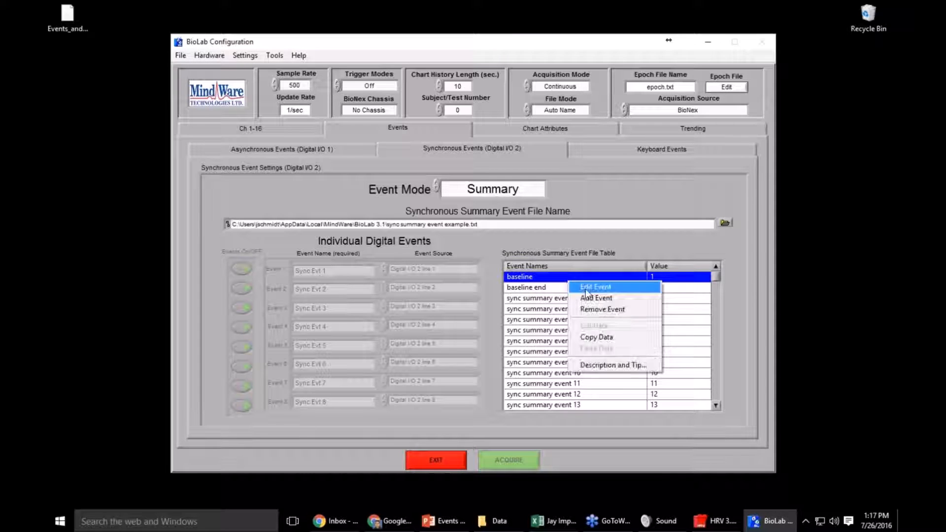
{"action": "left_click", "coordinate": [595, 287]}
{"action": "left_click", "coordinate": [483, 240]}
{"action": "type", "text": "start"}
{"action": "left_click", "coordinate": [521, 301]}
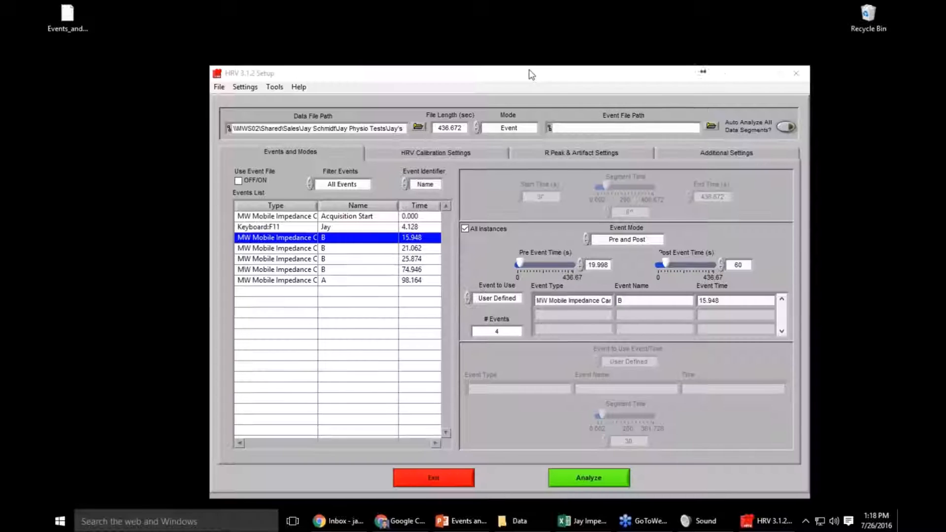
Step: In HRV Setup, select the B event at 25.874 s, set 10 s pre-event and 20 s post-event times, and turn off All Instances
{"action": "left_click_drag", "start_coordinate": [529, 70], "coordinate": [477, 48]}
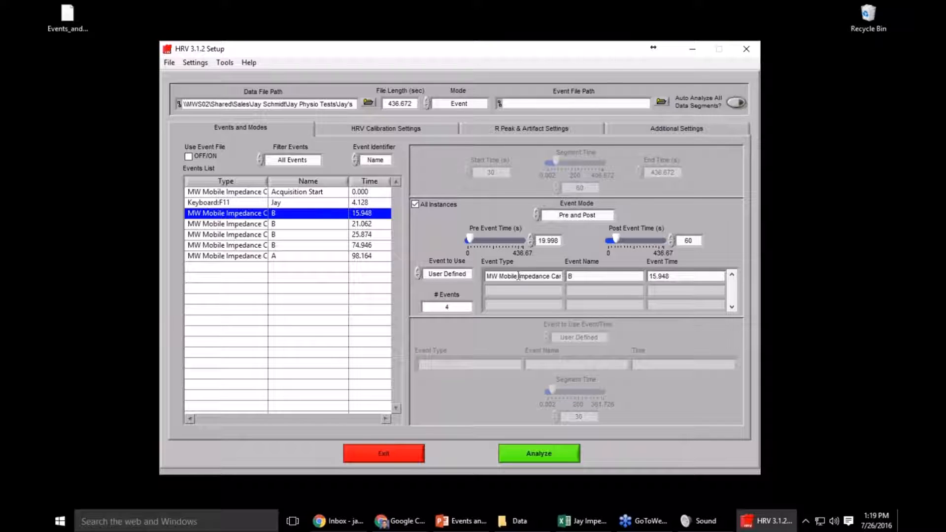
{"action": "left_click", "coordinate": [230, 235]}
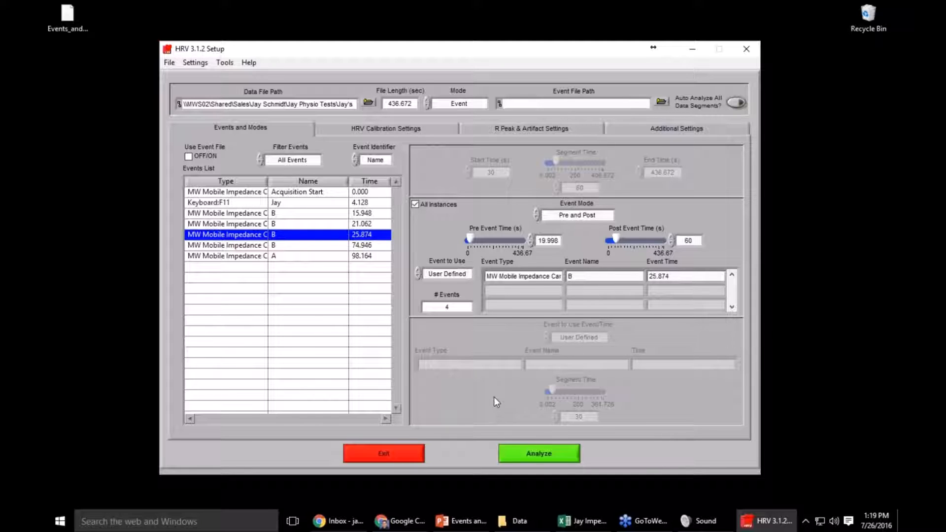
{"action": "double_click", "coordinate": [548, 241]}
{"action": "type", "text": "10"}
{"action": "left_click", "coordinate": [722, 216]}
{"action": "double_click", "coordinate": [690, 240]}
{"action": "type", "text": "20"}
{"action": "left_click", "coordinate": [716, 206]}
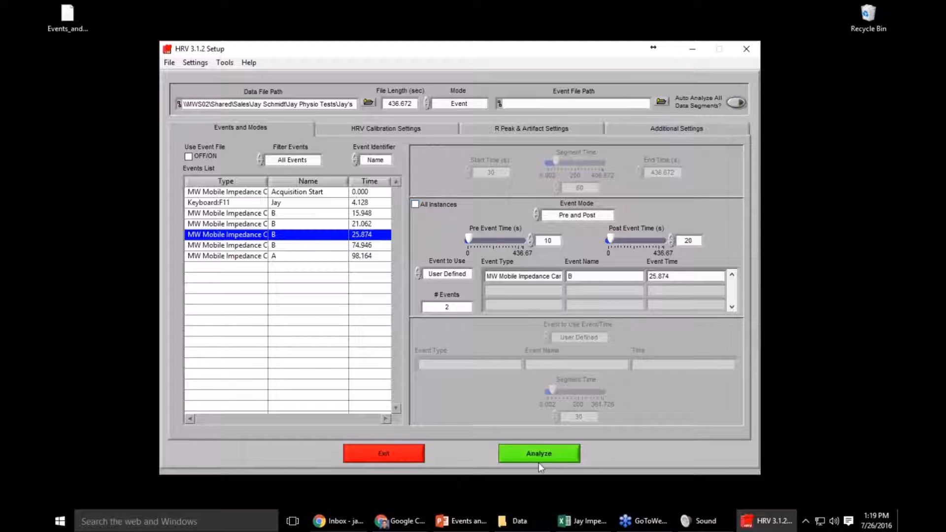
Step: Analyze the selected event with the ECG as not inverted and examine the event markers in the PRE segment
{"action": "left_click", "coordinate": [554, 456]}
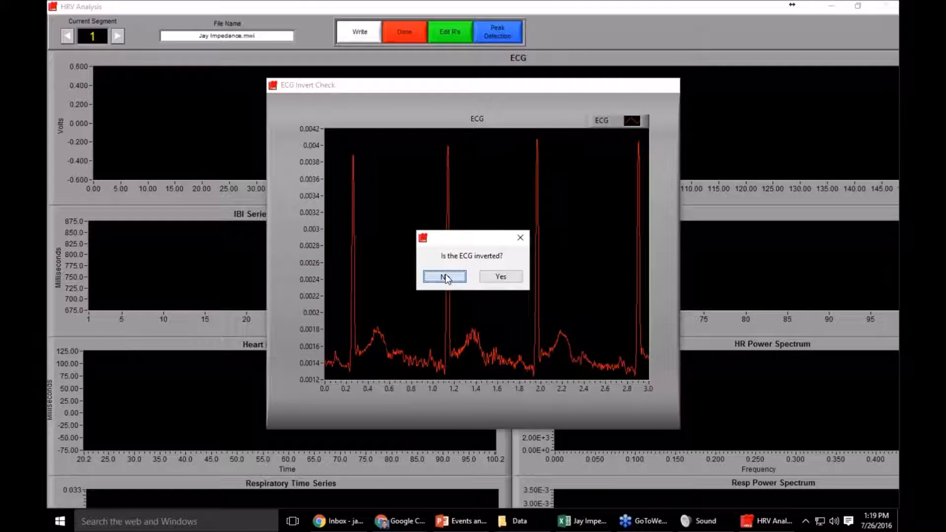
{"action": "left_click", "coordinate": [445, 278]}
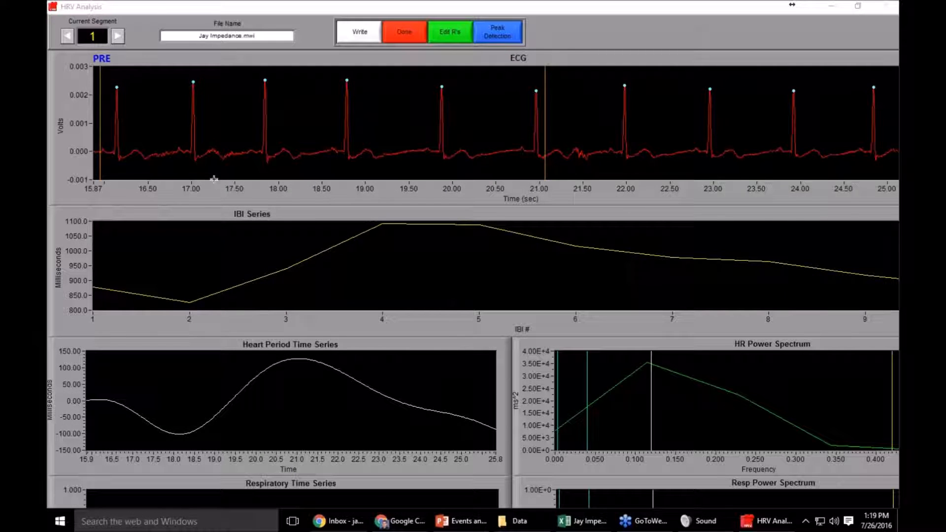
{"action": "mouse_move", "coordinate": [102, 157]}
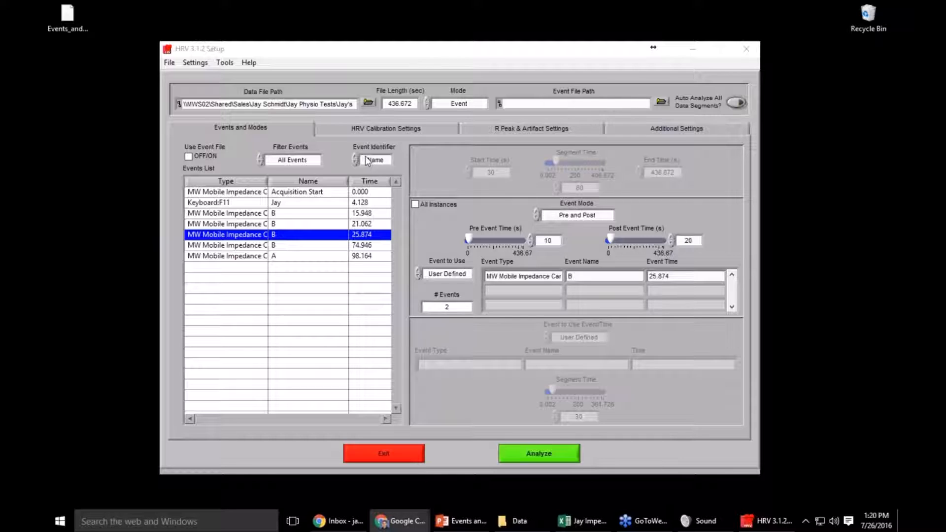
Step: Review the Event Identifier options and keep Name selected
{"action": "left_click", "coordinate": [388, 159]}
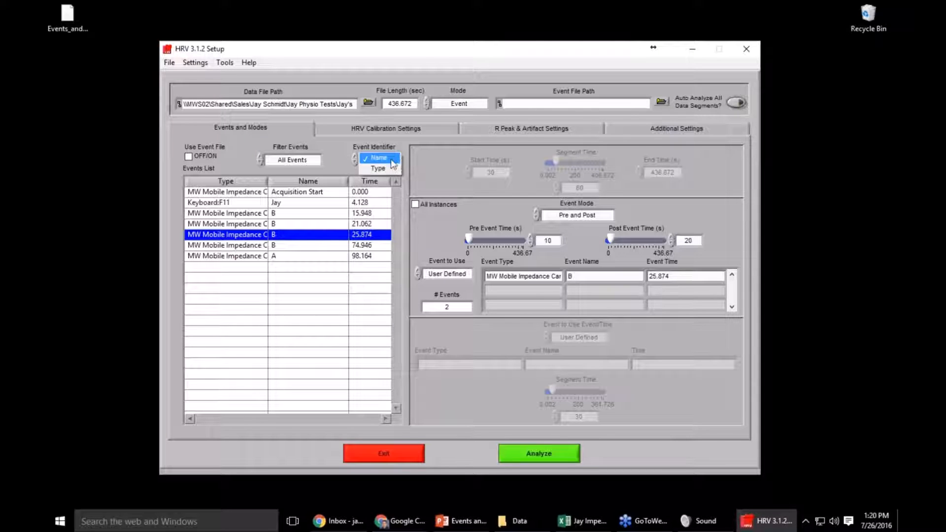
{"action": "left_click", "coordinate": [394, 158]}
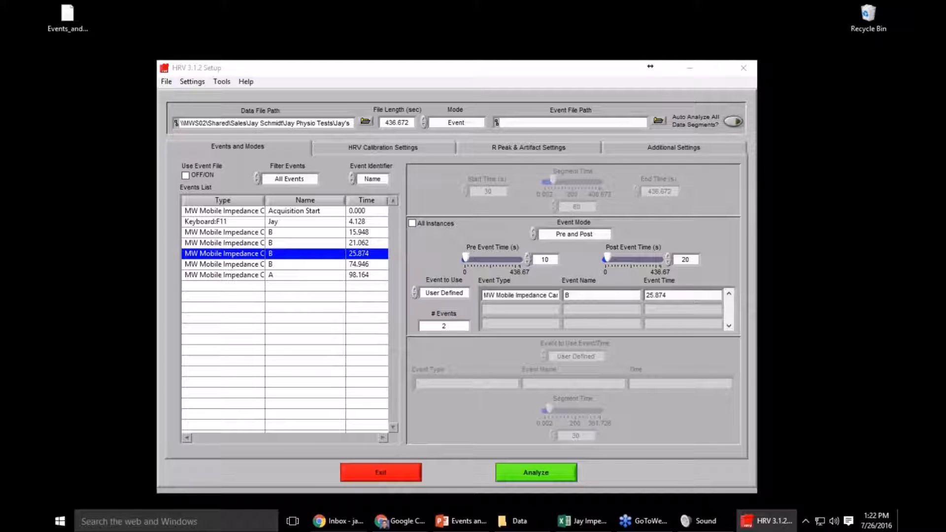
Step: Set the event mode to Event to Event and use all events
{"action": "left_click_drag", "start_coordinate": [402, 69], "coordinate": [403, 54]}
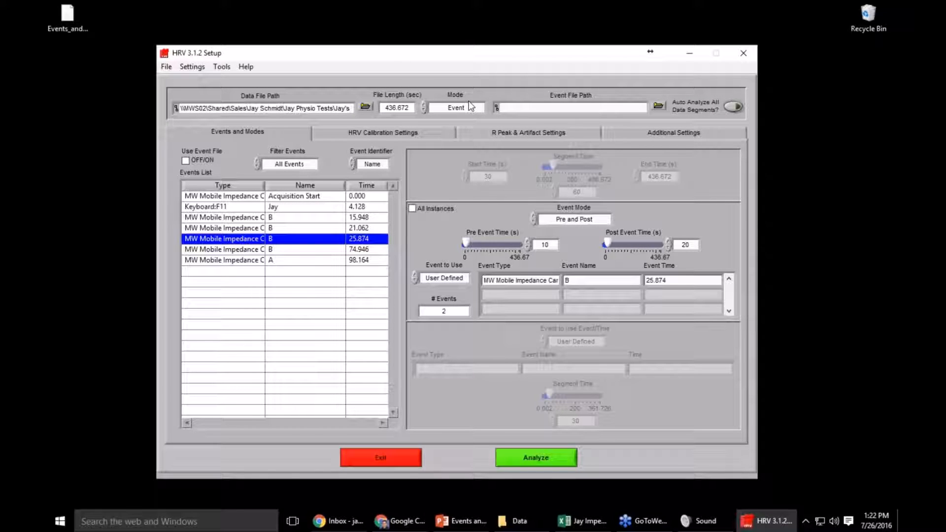
{"action": "left_click", "coordinate": [574, 219]}
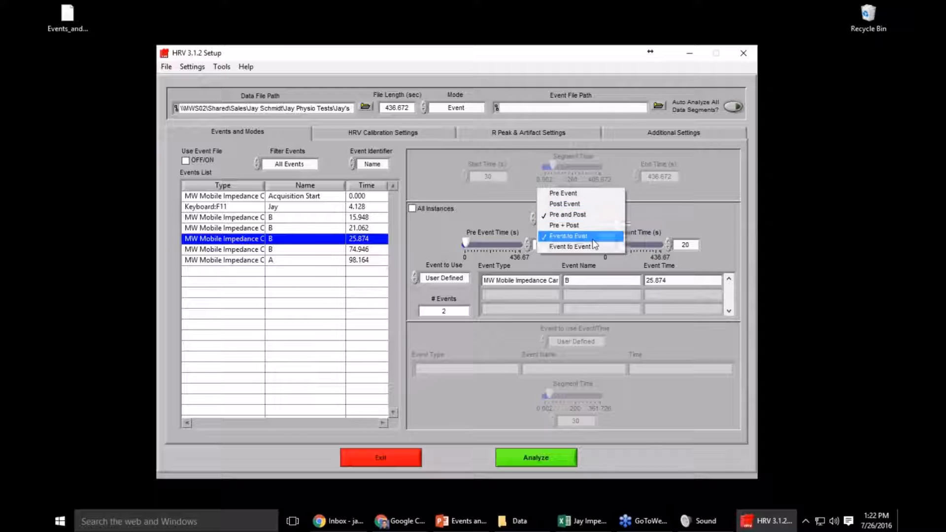
{"action": "left_click", "coordinate": [589, 246]}
{"action": "left_click", "coordinate": [444, 278]}
{"action": "left_click", "coordinate": [445, 261]}
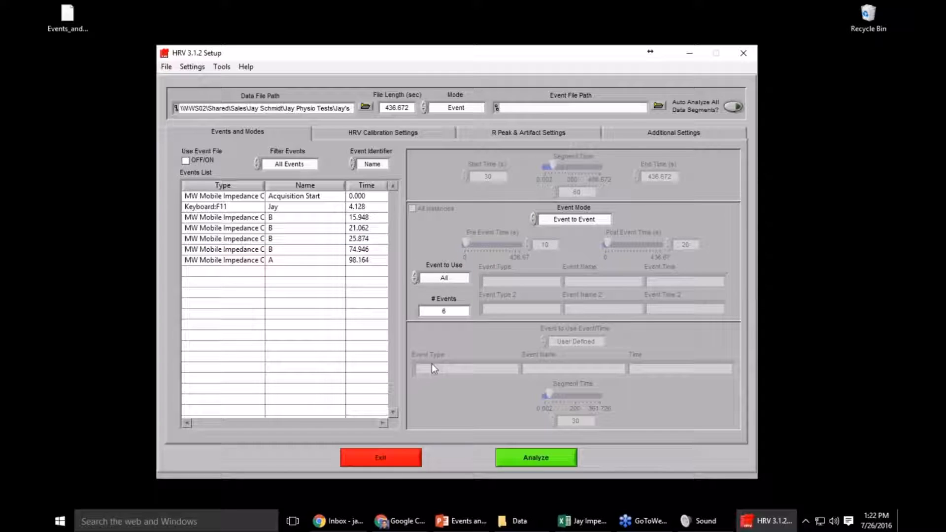
Step: Analyze all the events in Event to Event mode with the ECG as not inverted and inspect the event marker at segment 1's start
{"action": "left_click", "coordinate": [552, 462]}
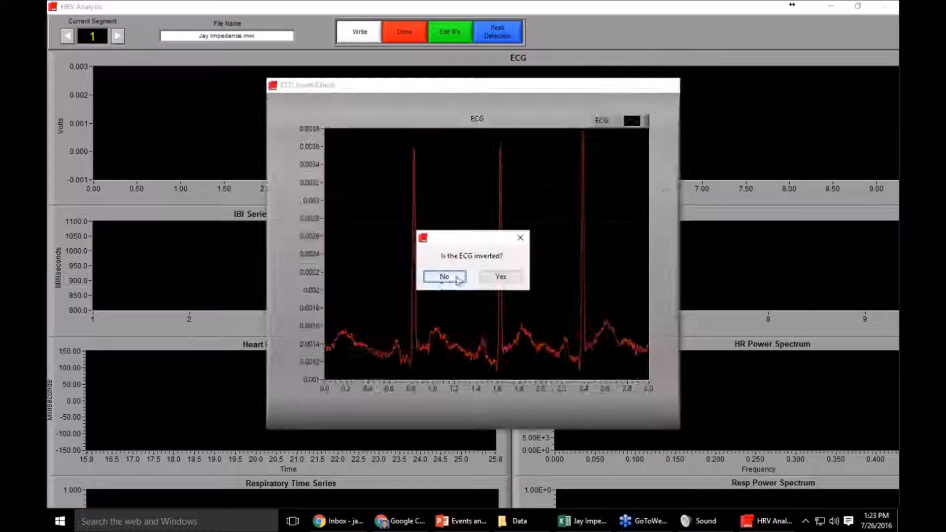
{"action": "left_click", "coordinate": [446, 276]}
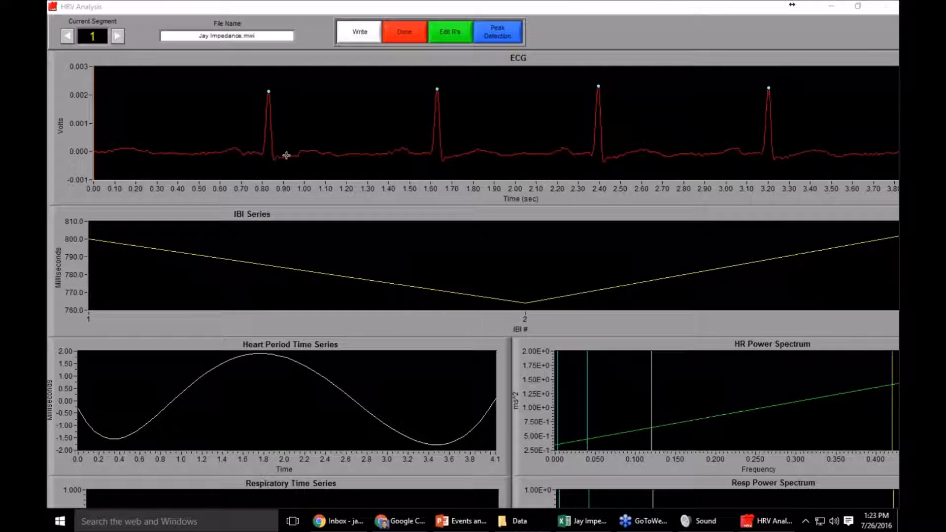
{"action": "mouse_move", "coordinate": [92, 143]}
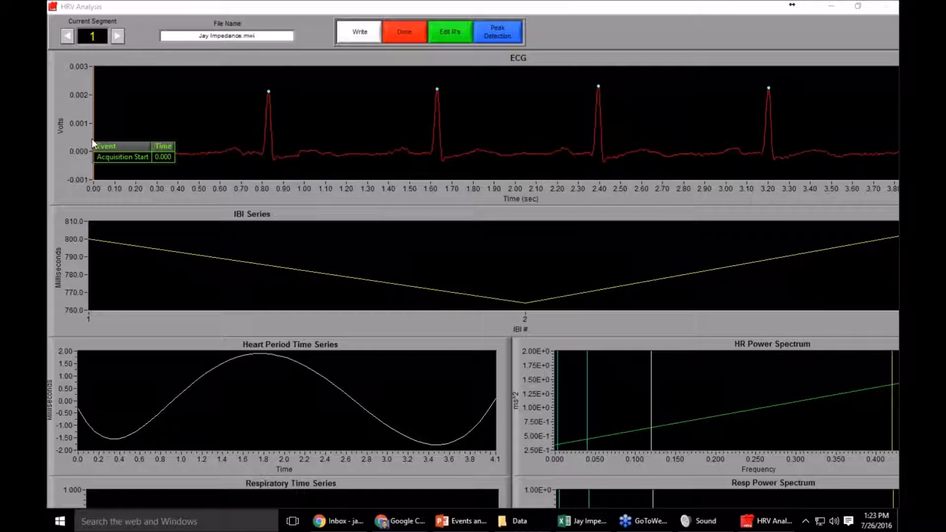
Step: Examine segment 2 of the event-to-event analysis and return to segment 1
{"action": "double_click", "coordinate": [587, 5]}
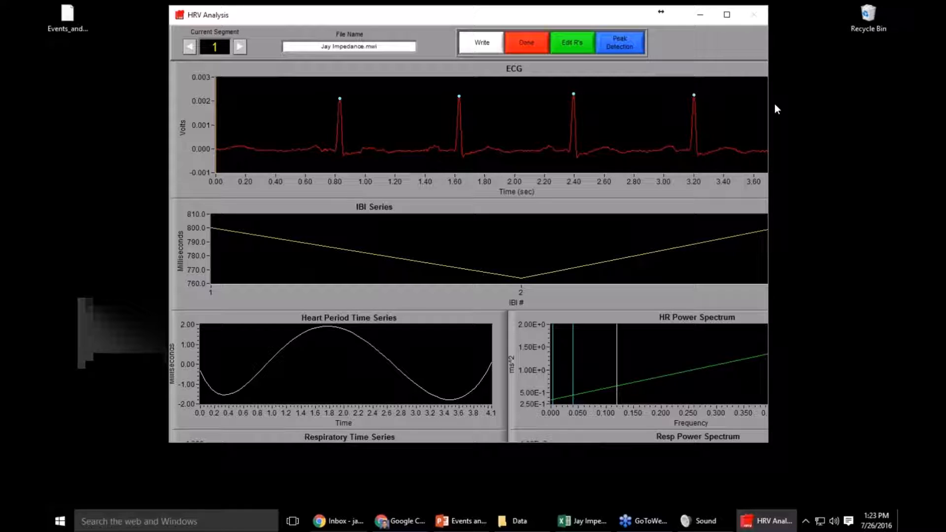
{"action": "left_click_drag", "start_coordinate": [771, 104], "coordinate": [887, 115]}
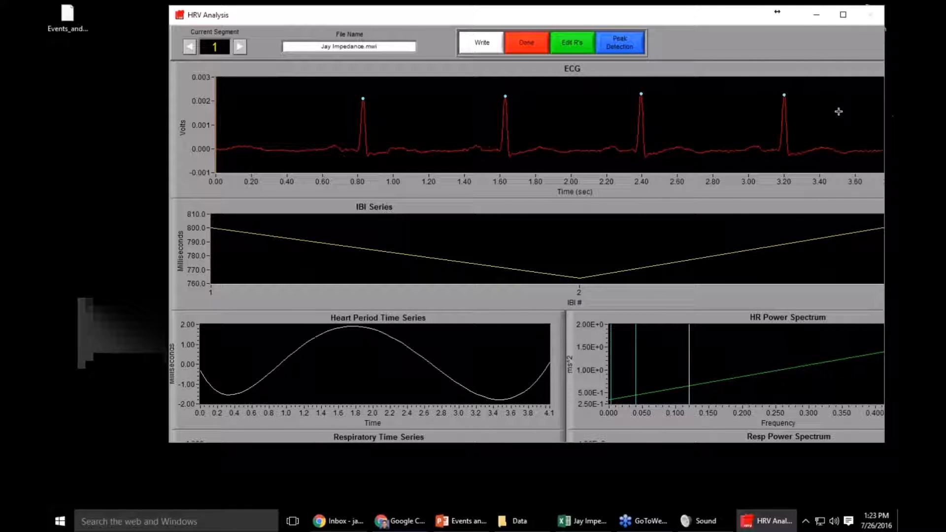
{"action": "left_click", "coordinate": [843, 15]}
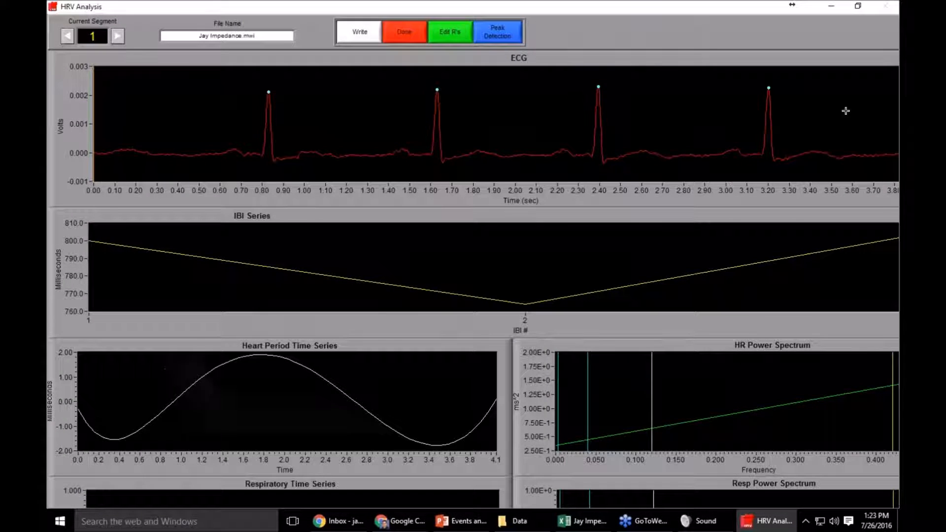
{"action": "left_click", "coordinate": [116, 36]}
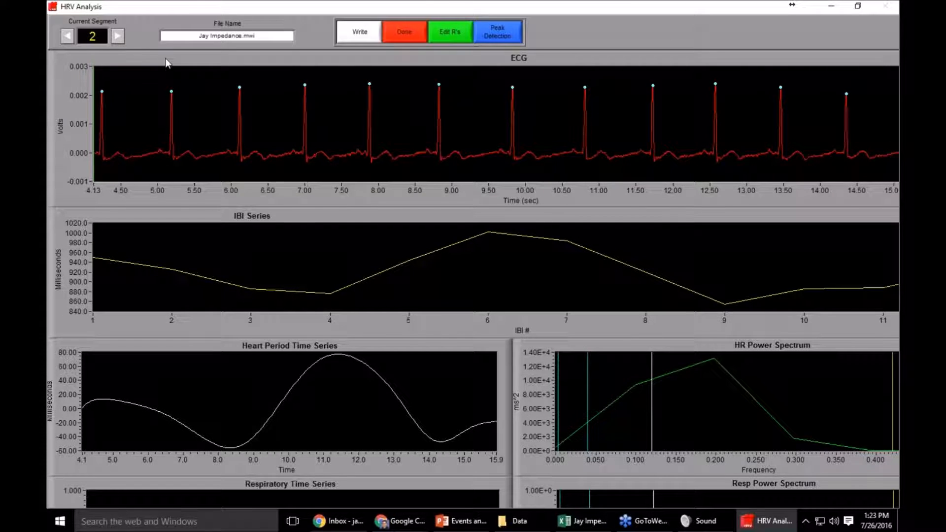
{"action": "left_click", "coordinate": [68, 36]}
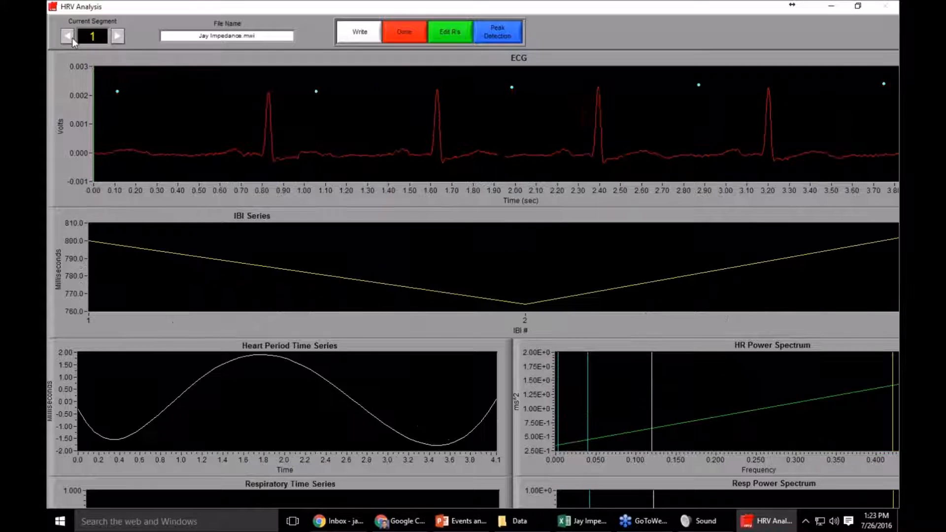
Step: Delete the R peak at about 1.6 s in segment 1, apply the edit, and close the analysis without saving the edited data
{"action": "left_click", "coordinate": [450, 34]}
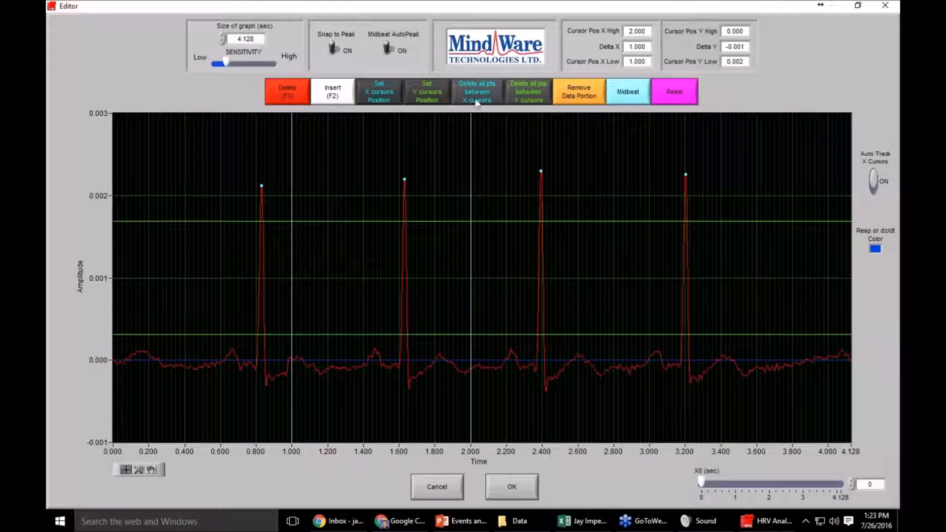
{"action": "left_click", "coordinate": [296, 100]}
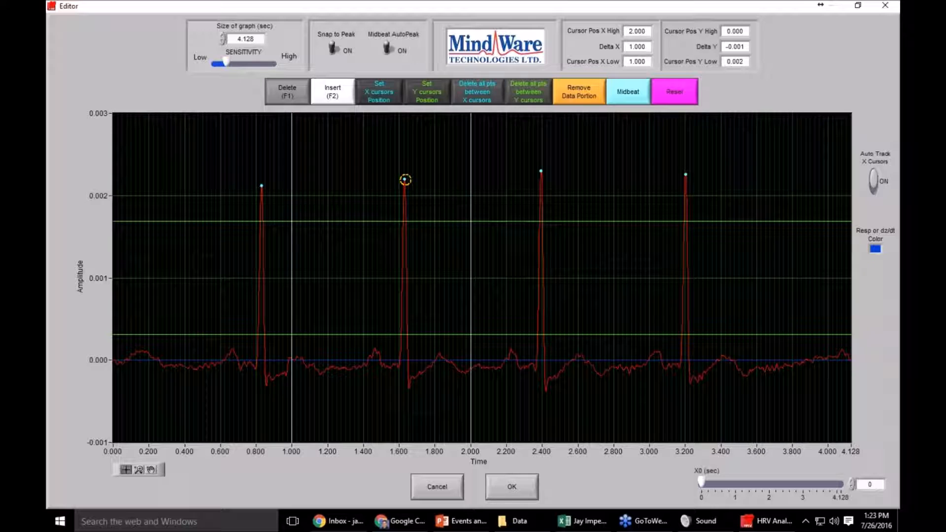
{"action": "left_click", "coordinate": [406, 181]}
{"action": "left_click", "coordinate": [529, 487]}
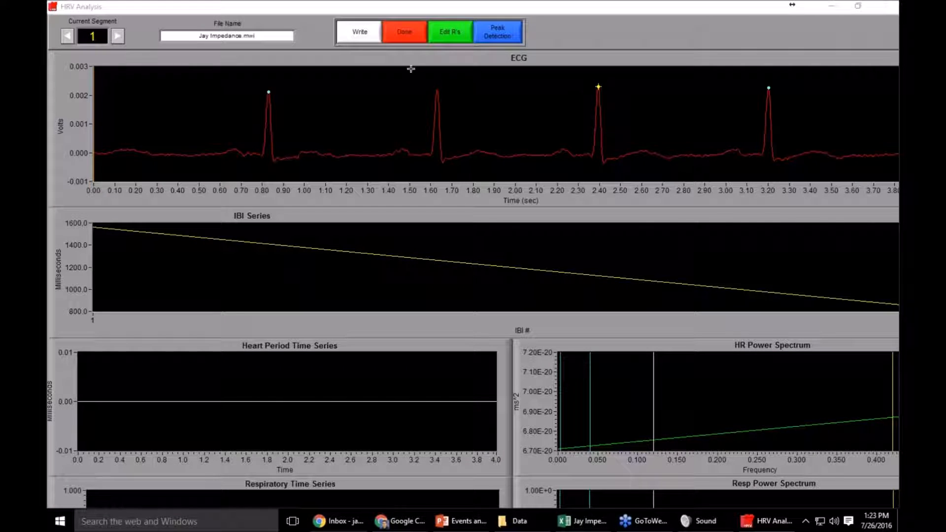
{"action": "left_click", "coordinate": [409, 32]}
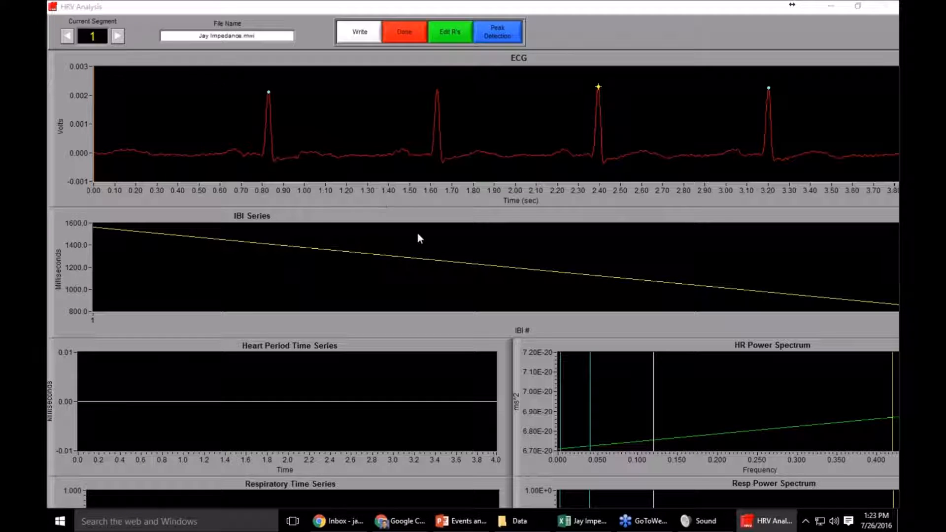
{"action": "left_click_drag", "start_coordinate": [489, 227], "coordinate": [0, 183]}
{"action": "left_click", "coordinate": [475, 275]}
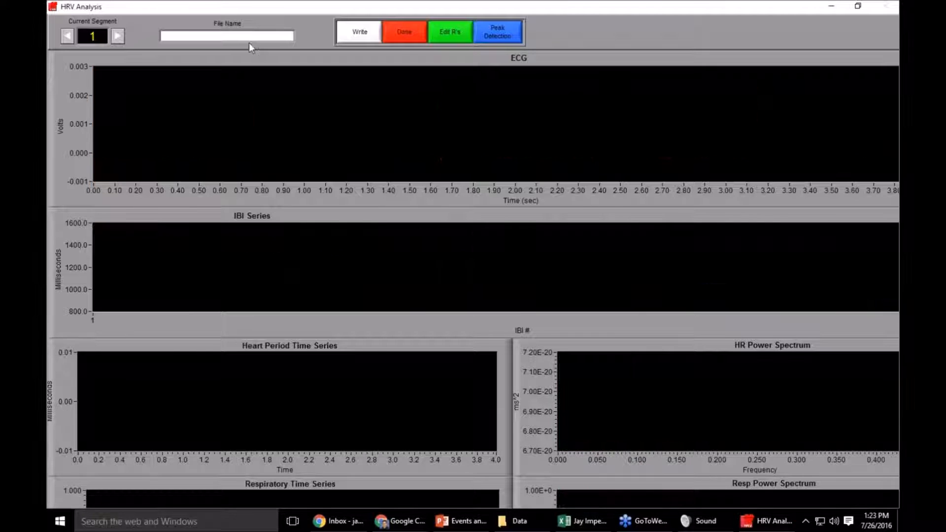
Step: Set the analysis mode to Time, and toggle automatic analysis of all data segments on and back off
{"action": "left_click", "coordinate": [461, 107]}
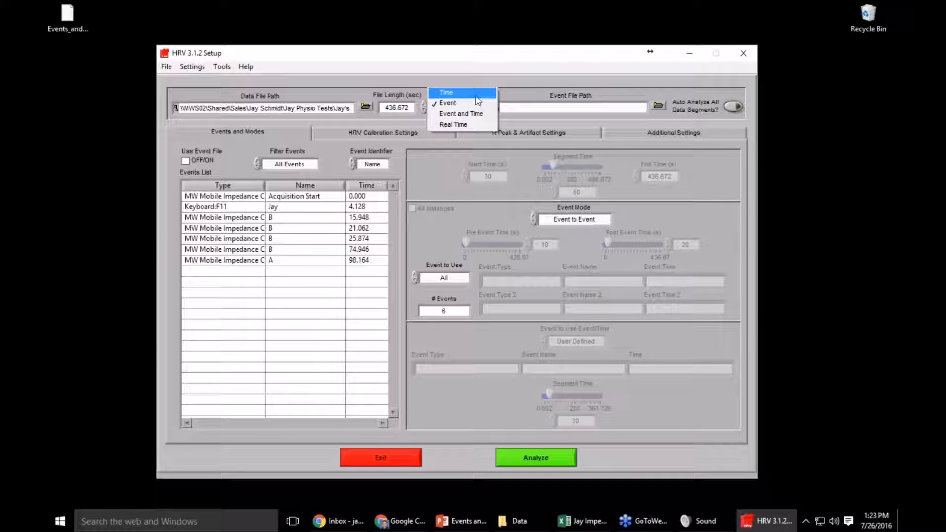
{"action": "left_click", "coordinate": [475, 96]}
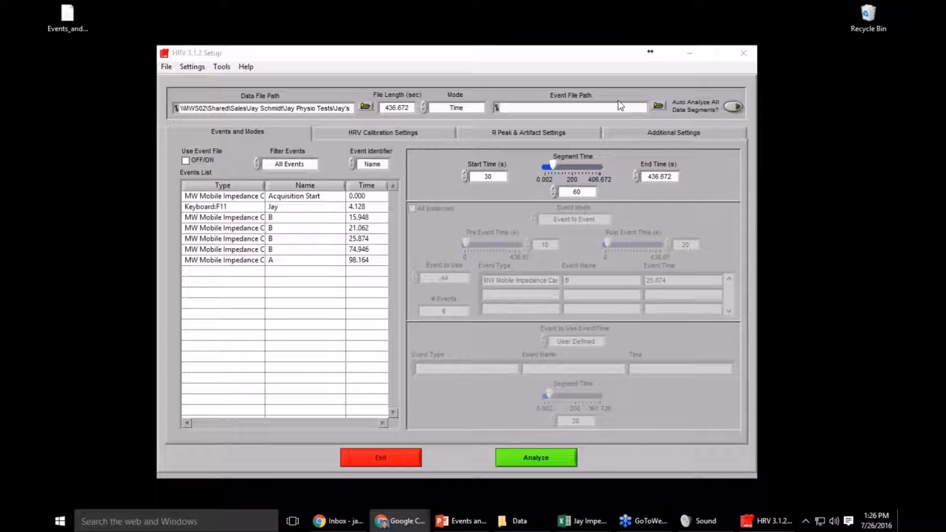
{"action": "left_click", "coordinate": [521, 79]}
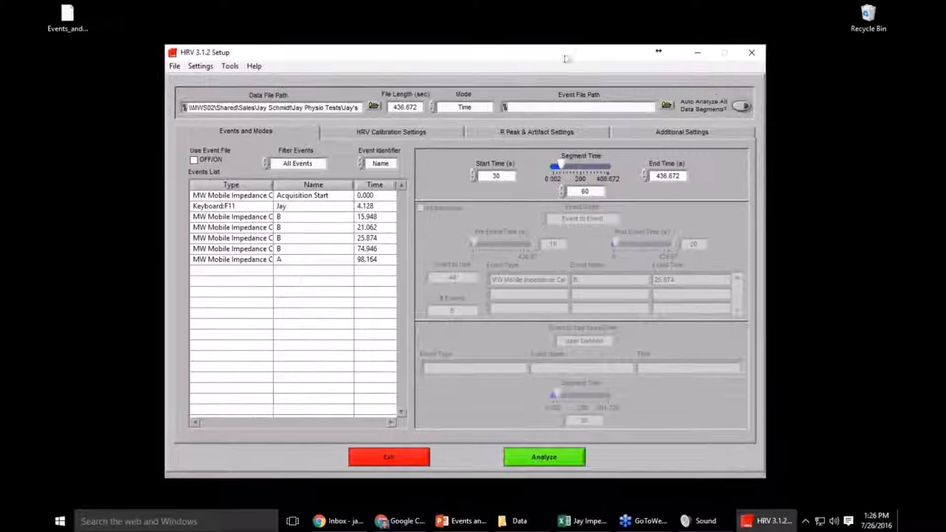
{"action": "left_click", "coordinate": [741, 107]}
{"action": "left_click", "coordinate": [743, 109]}
Step: Analyze the data with the ECG as not inverted and delete the two adjacent R peaks at about 53.5 s and 54.5 s in segment 1
{"action": "left_click", "coordinate": [570, 456]}
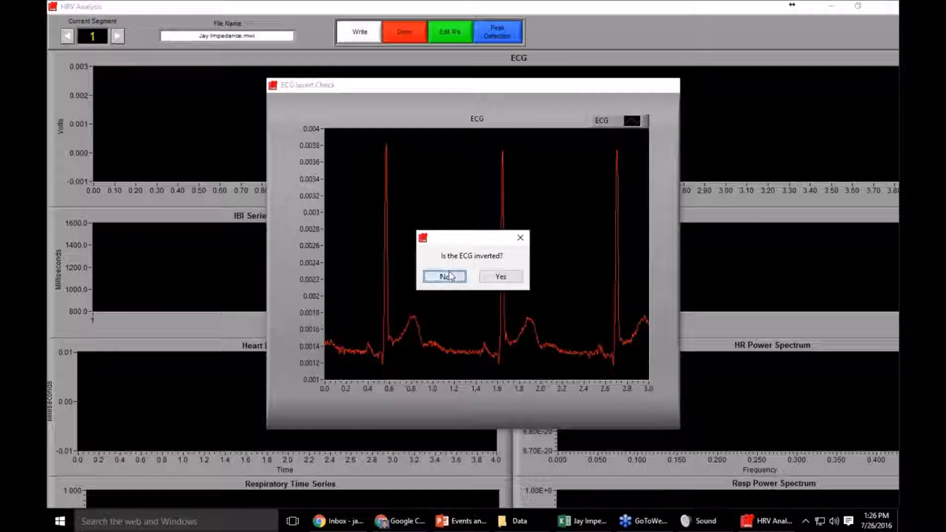
{"action": "left_click", "coordinate": [445, 274]}
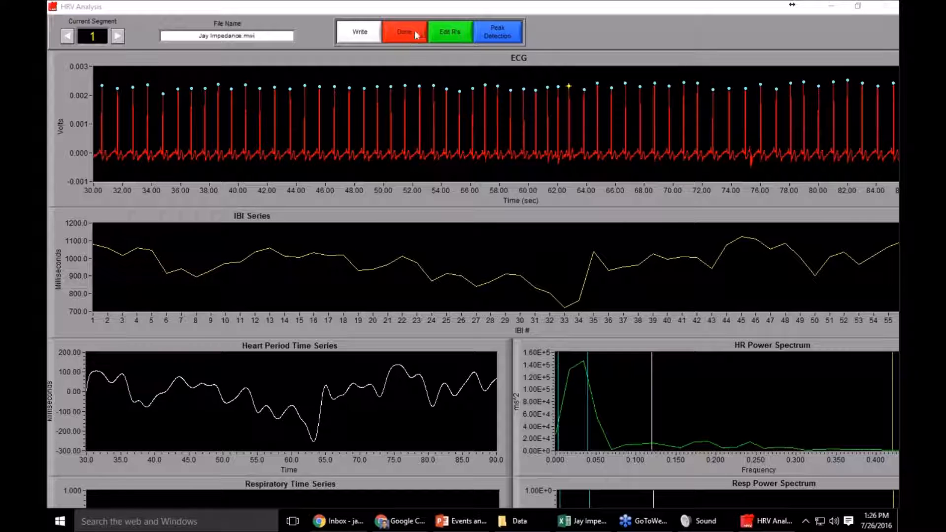
{"action": "left_click", "coordinate": [450, 32]}
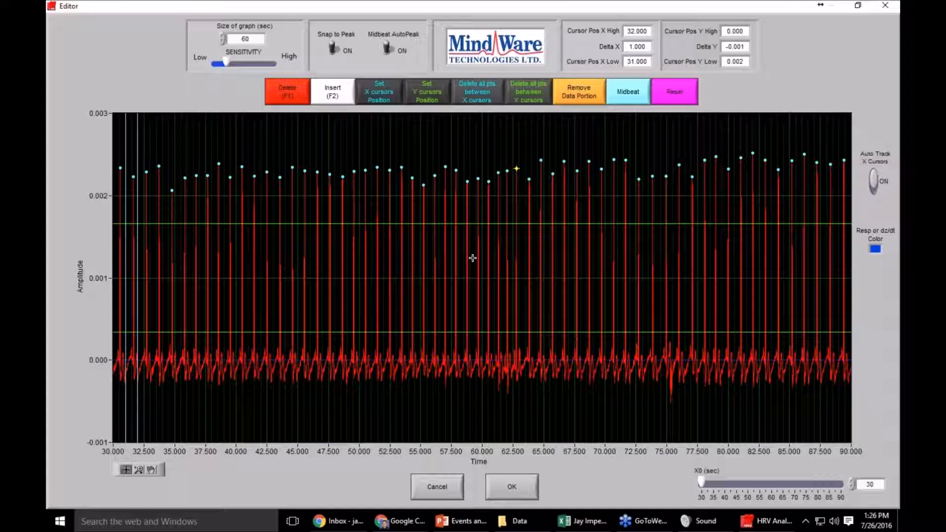
{"action": "left_click", "coordinate": [299, 95]}
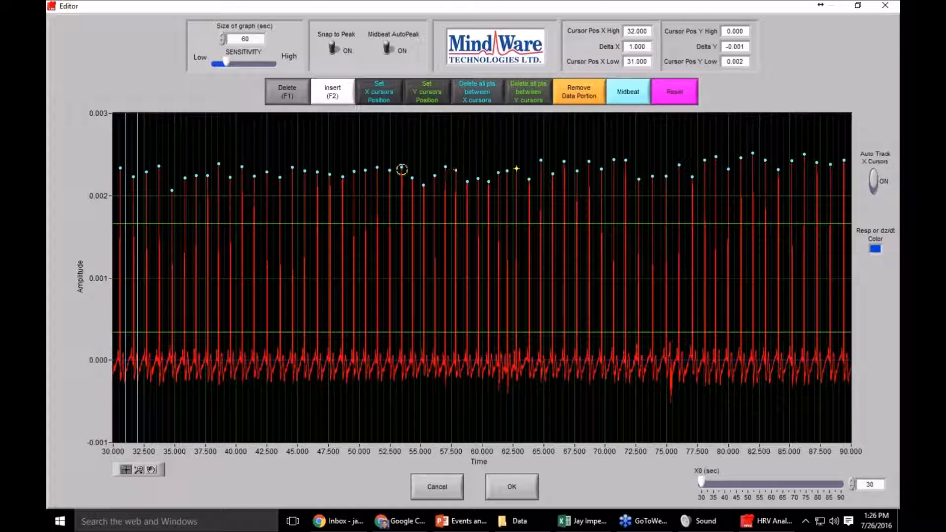
{"action": "left_click", "coordinate": [410, 181]}
{"action": "left_click", "coordinate": [513, 487]}
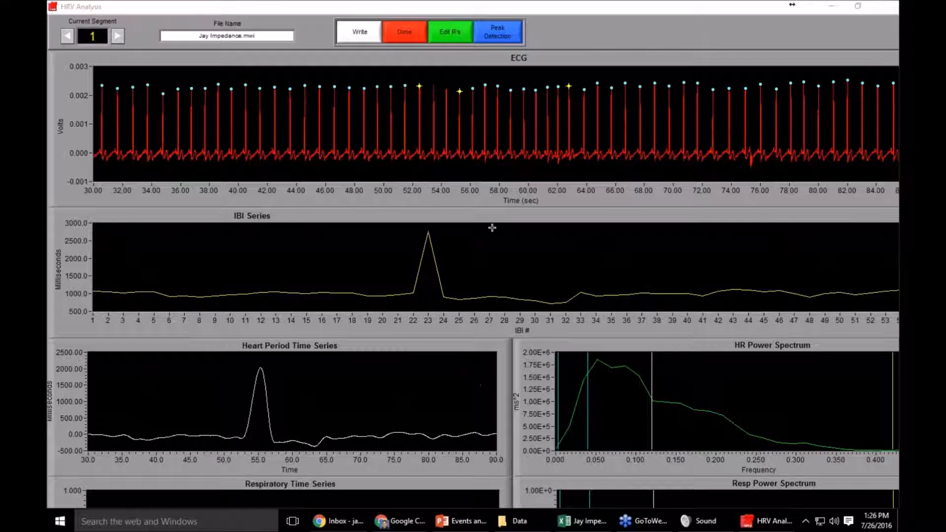
Step: Finish the analysis and save the edited data to the Desktop as the HRV edit file Jay Impedance
{"action": "left_click", "coordinate": [411, 33]}
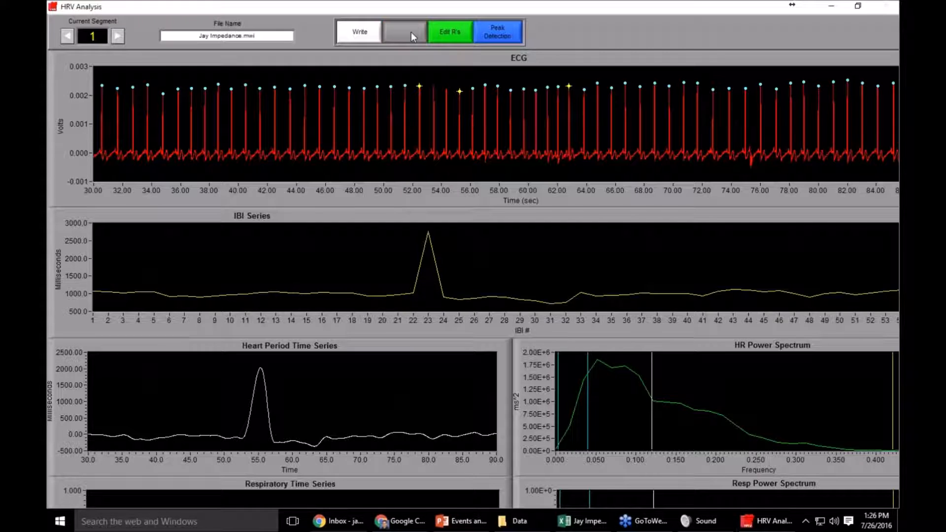
{"action": "left_click_drag", "start_coordinate": [0, 176], "coordinate": [571, 117]}
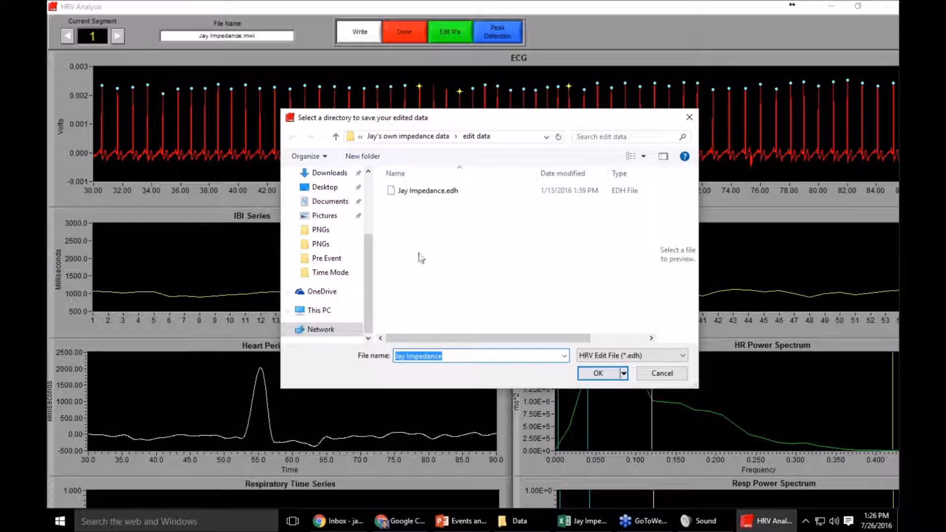
{"action": "left_click", "coordinate": [324, 188]}
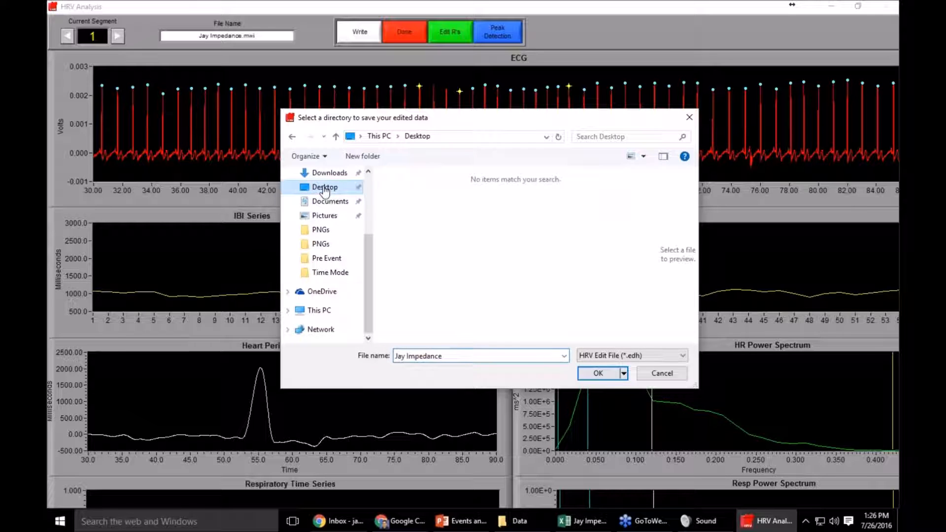
{"action": "left_click", "coordinate": [599, 375]}
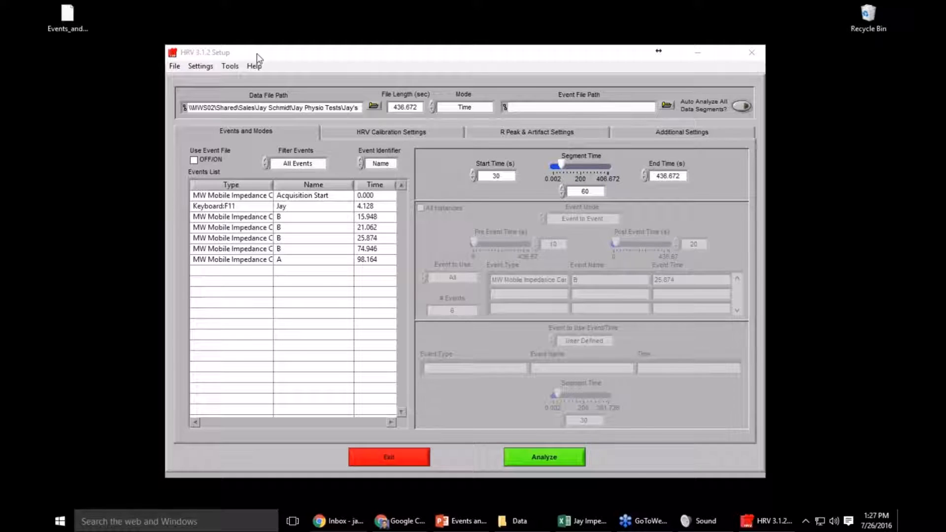
{"action": "left_click", "coordinate": [174, 66]}
{"action": "left_click", "coordinate": [182, 79]}
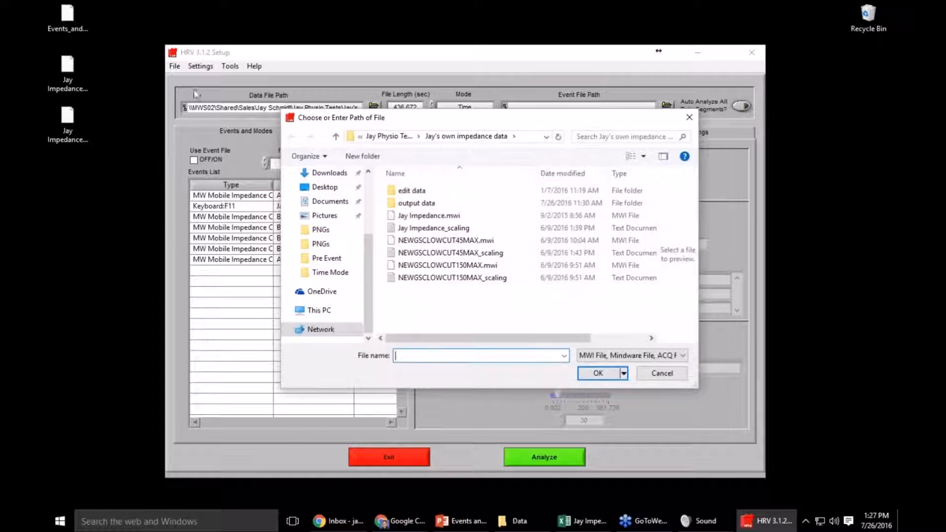
{"action": "left_click", "coordinate": [320, 187]}
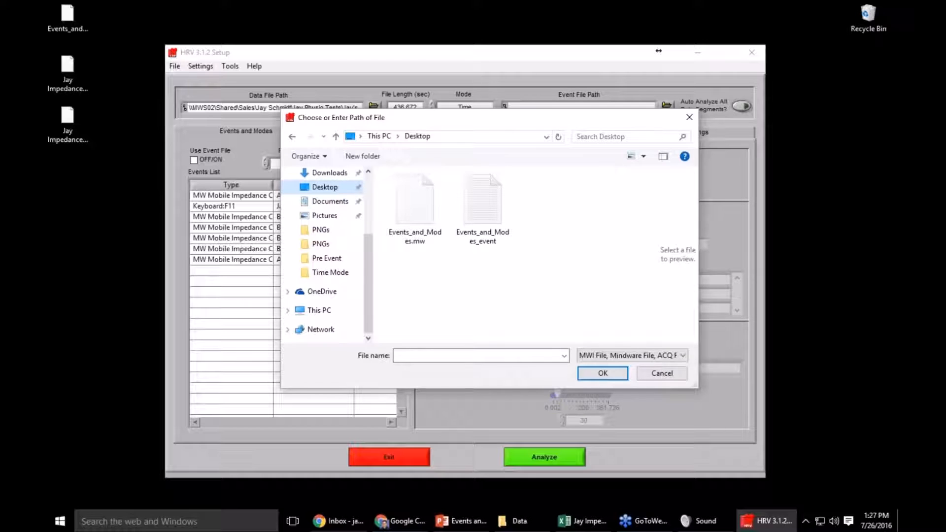
{"action": "left_click", "coordinate": [662, 373]}
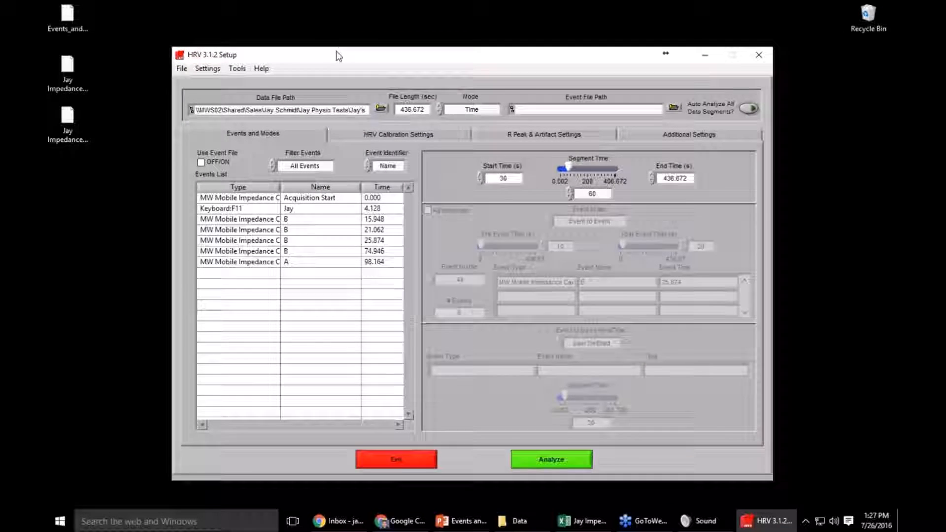
Step: Rerun the analysis with the ECG as not inverted, check the edited R peaks in segment 1, and close the analysis
{"action": "left_click", "coordinate": [542, 457]}
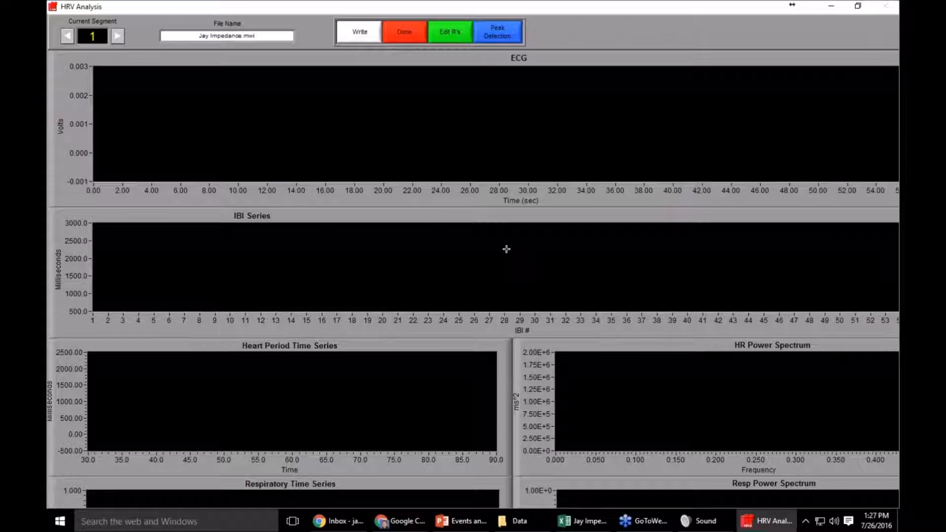
{"action": "left_click", "coordinate": [439, 274]}
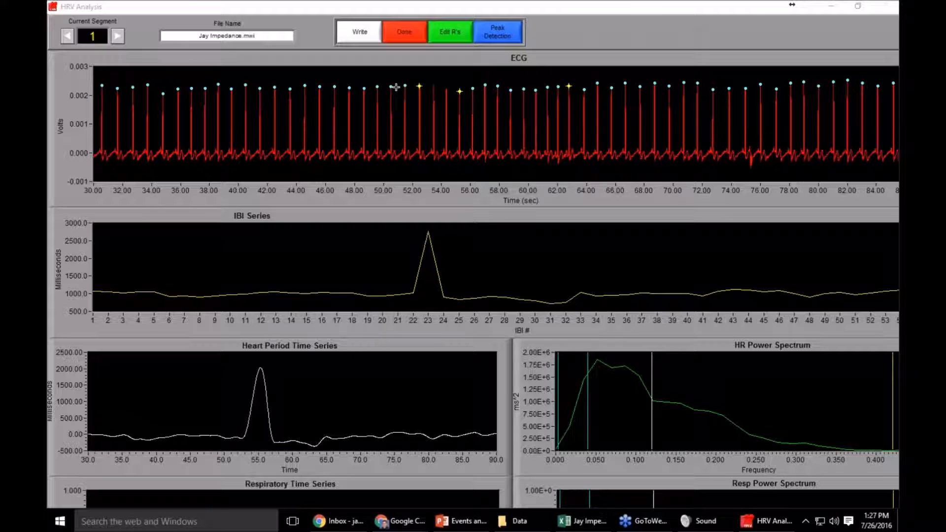
{"action": "left_click", "coordinate": [406, 37]}
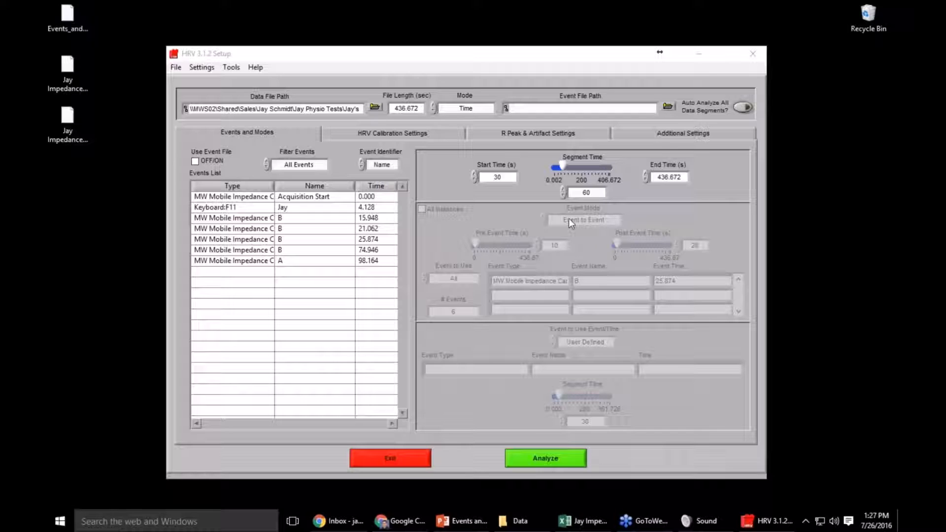
Step: Examine the Edit Data Path and its file extension in the additional settings, and return to the events and modes settings
{"action": "left_click", "coordinate": [660, 131]}
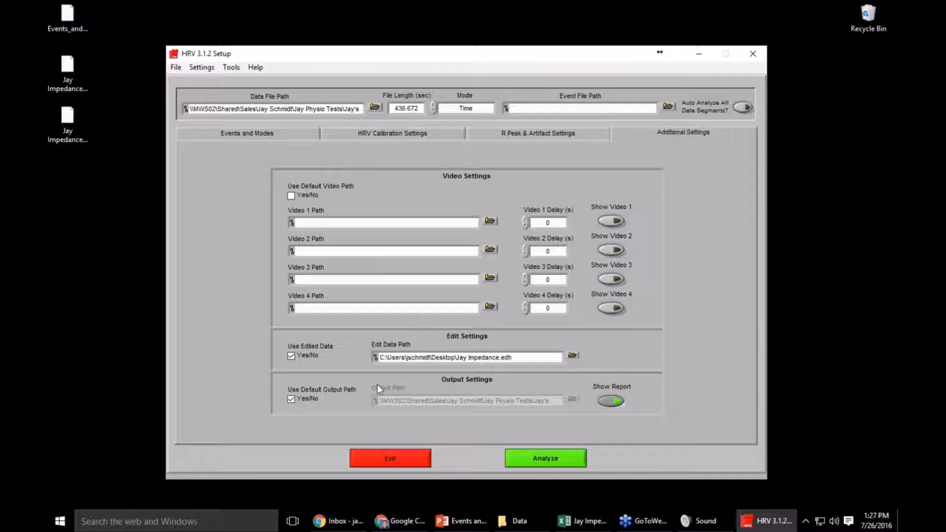
{"action": "left_click_drag", "start_coordinate": [540, 360], "coordinate": [381, 361]}
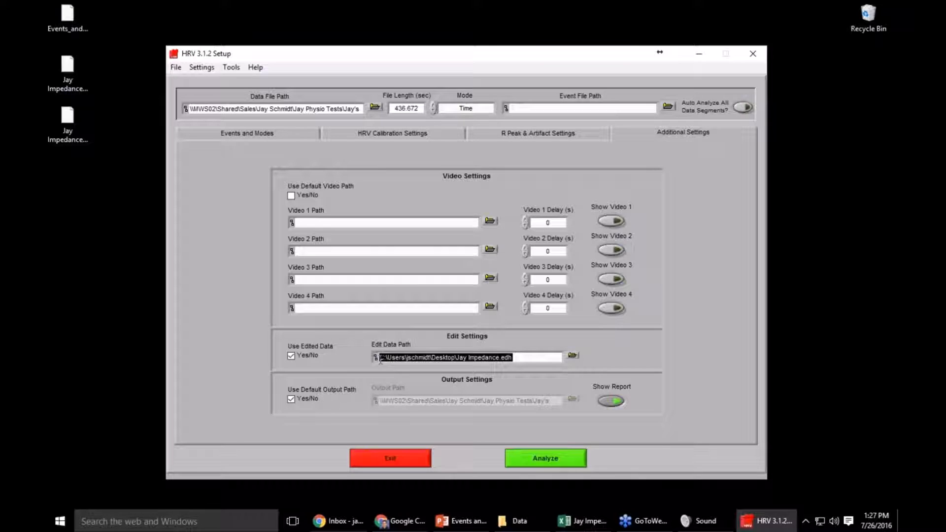
{"action": "double_click", "coordinate": [507, 358]}
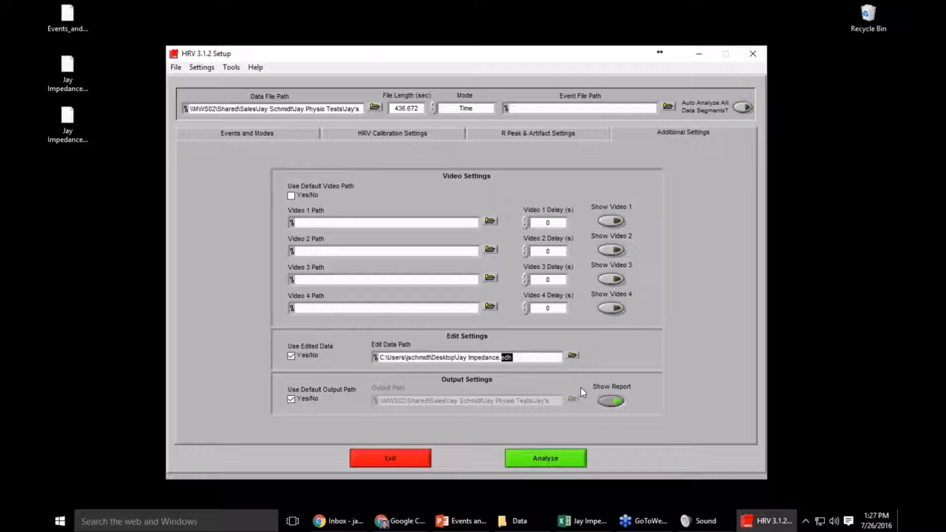
{"action": "left_click", "coordinate": [245, 134]}
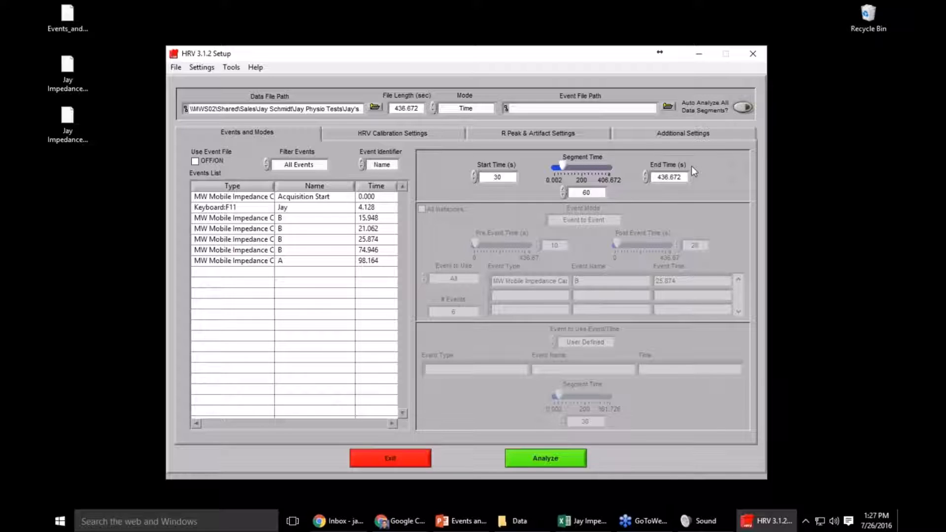
Step: Enable automatic analysis of all data segments, run the analysis with the ECG as not inverted, and write the results to a new Excel output file
{"action": "left_click", "coordinate": [742, 108]}
{"action": "left_click", "coordinate": [564, 459]}
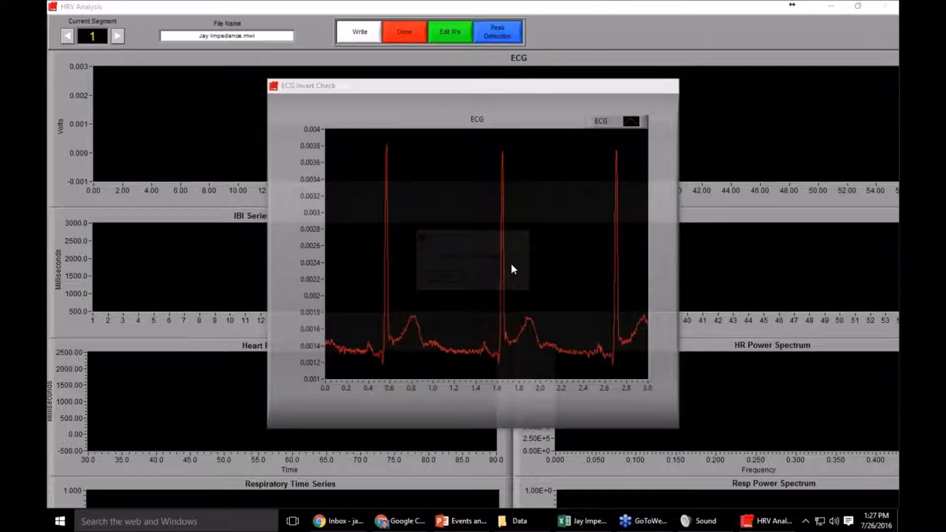
{"action": "left_click", "coordinate": [444, 274]}
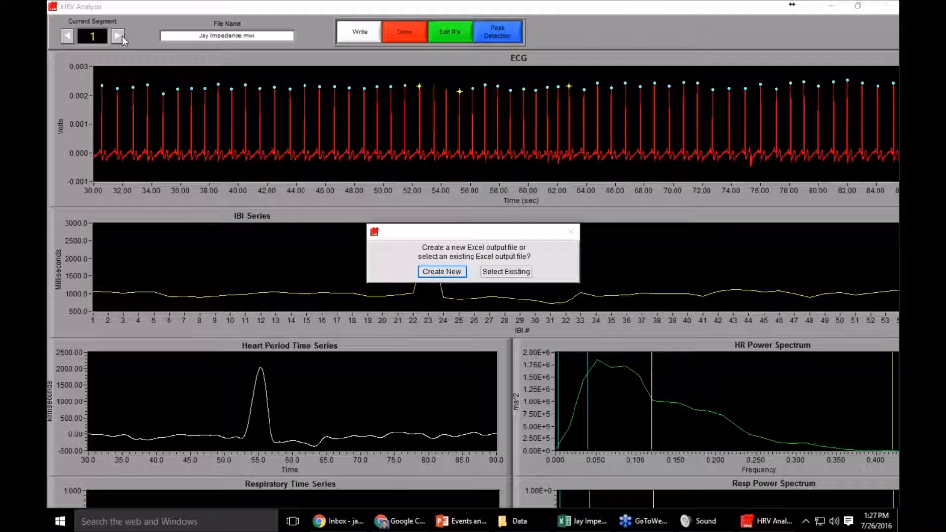
{"action": "left_click", "coordinate": [442, 268]}
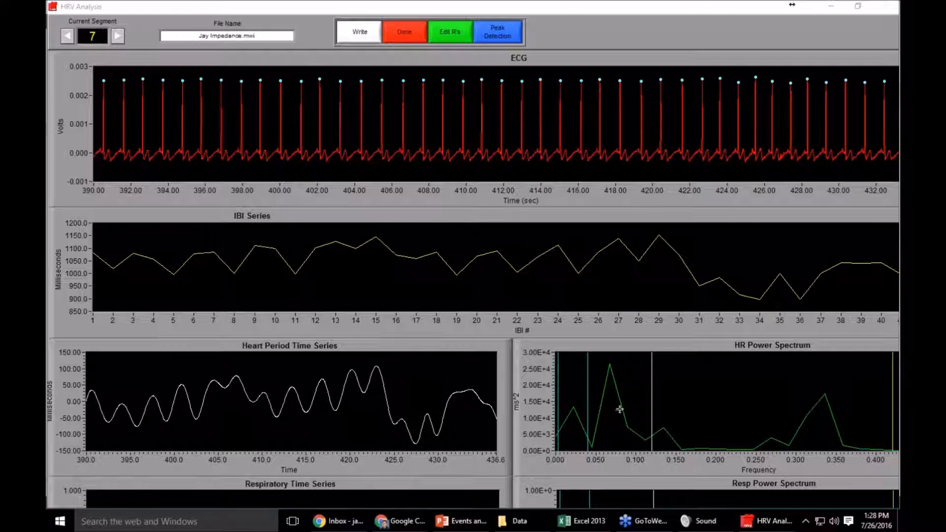
Step: Switch to the Jay Impedance HRV Analysis workbook in Excel, review its HRV Stats sheet, and return to the HRV analysis
{"action": "mouse_move", "coordinate": [601, 526]}
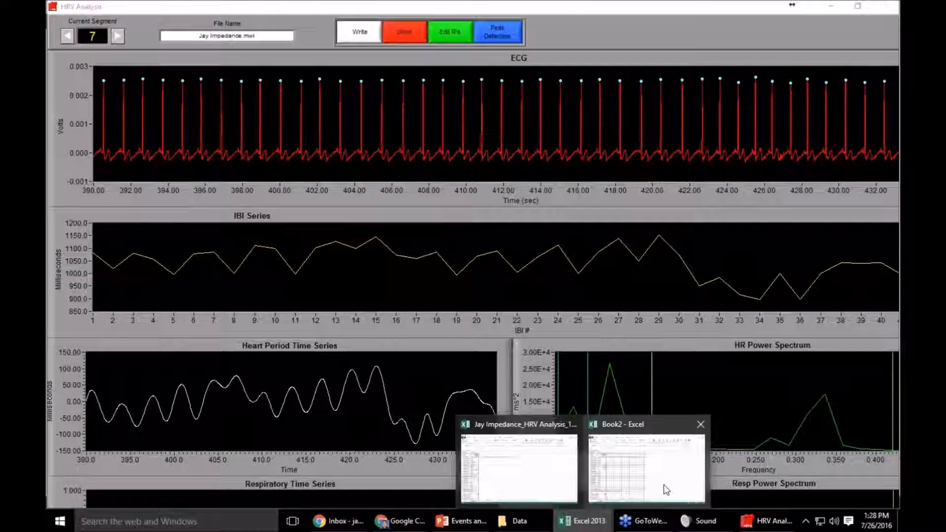
{"action": "mouse_move", "coordinate": [666, 490]}
{"action": "left_click", "coordinate": [539, 482]}
{"action": "scroll", "coordinate": [239, 330], "scroll_direction": "down", "scroll_amount": 8}
{"action": "scroll", "coordinate": [239, 330], "scroll_direction": "down", "scroll_amount": 16}
{"action": "scroll", "coordinate": [239, 350], "scroll_direction": "up", "scroll_amount": 12}
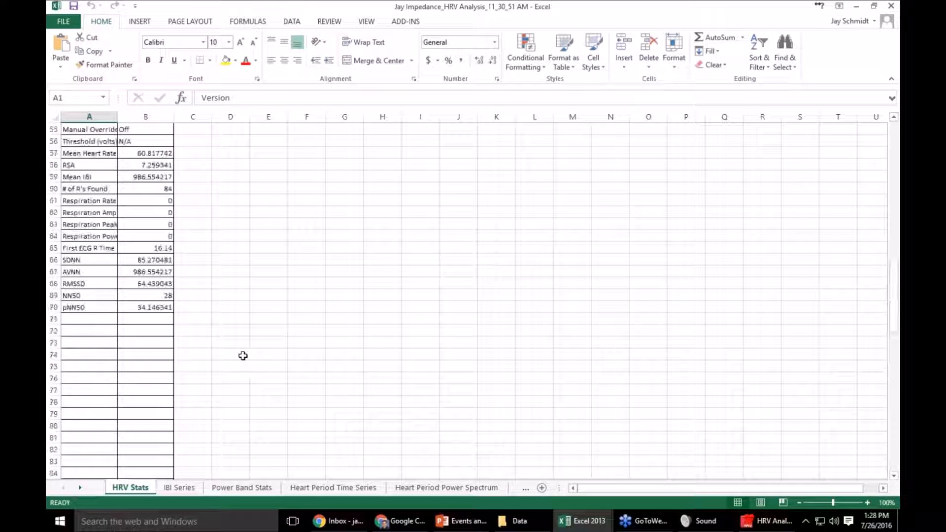
{"action": "left_click", "coordinate": [857, 7]}
{"action": "left_click", "coordinate": [858, 7]}
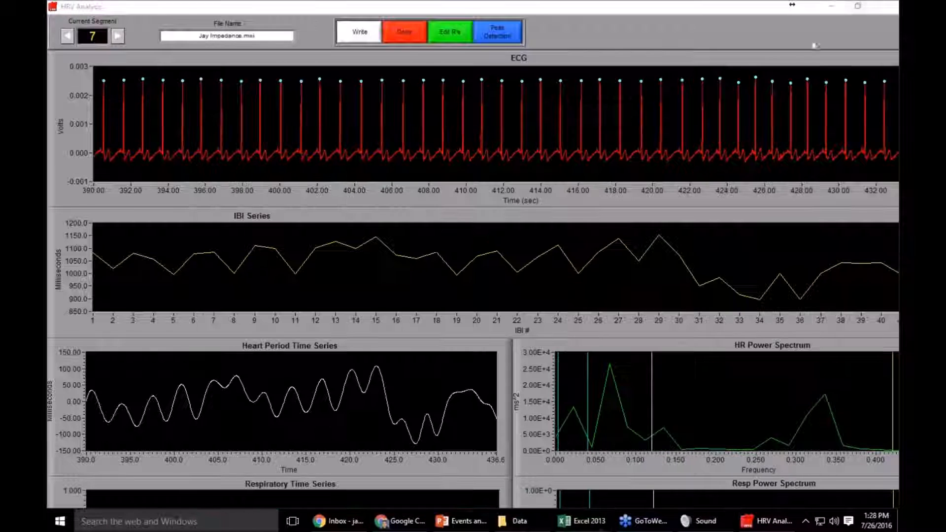